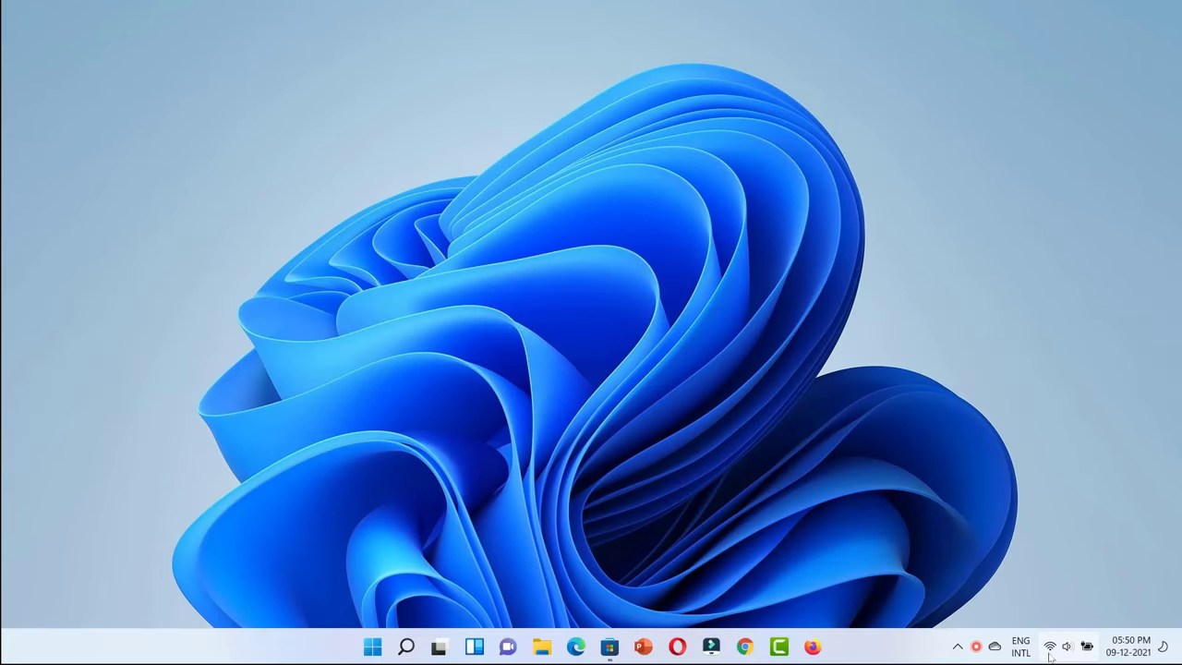
Turn off the Alarms only focus mode and set the connected Wi-Fi network as a metered connection.
left_click(1050, 647)
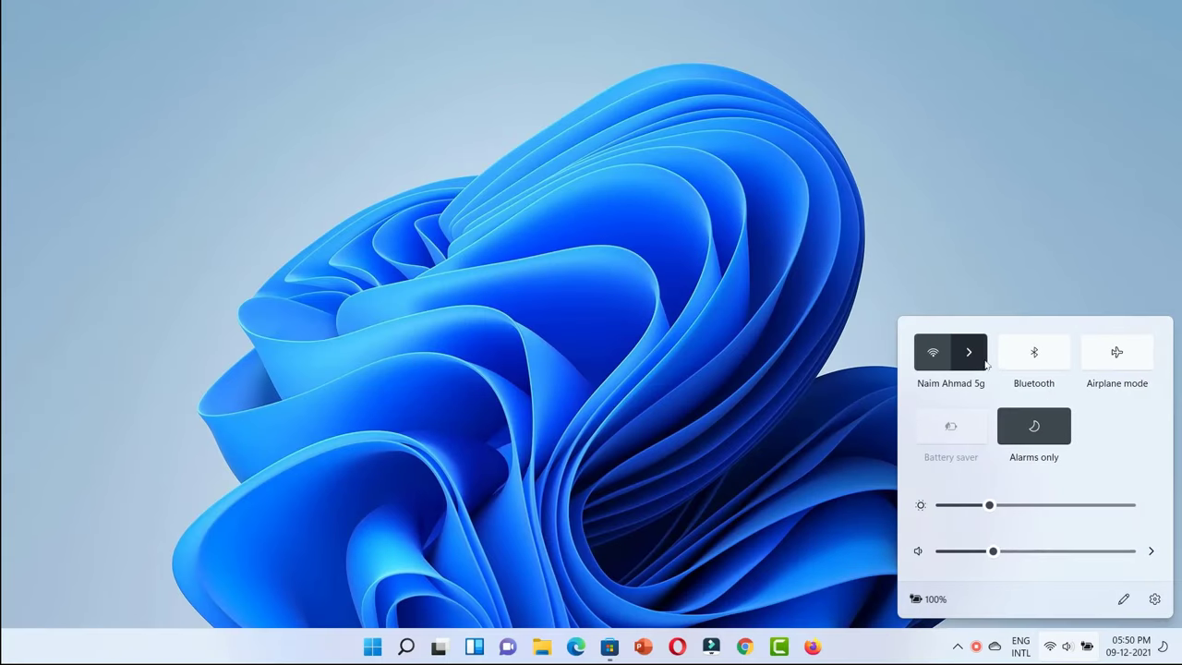
left_click(1035, 426)
left_click(969, 352)
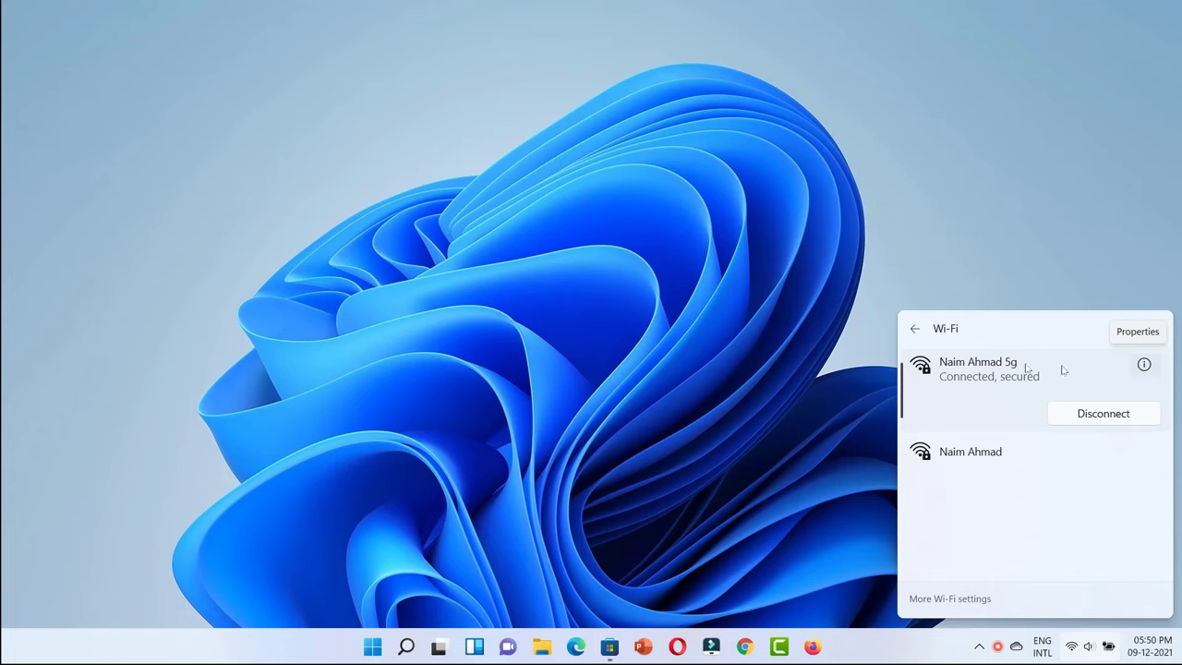
left_click(1142, 365)
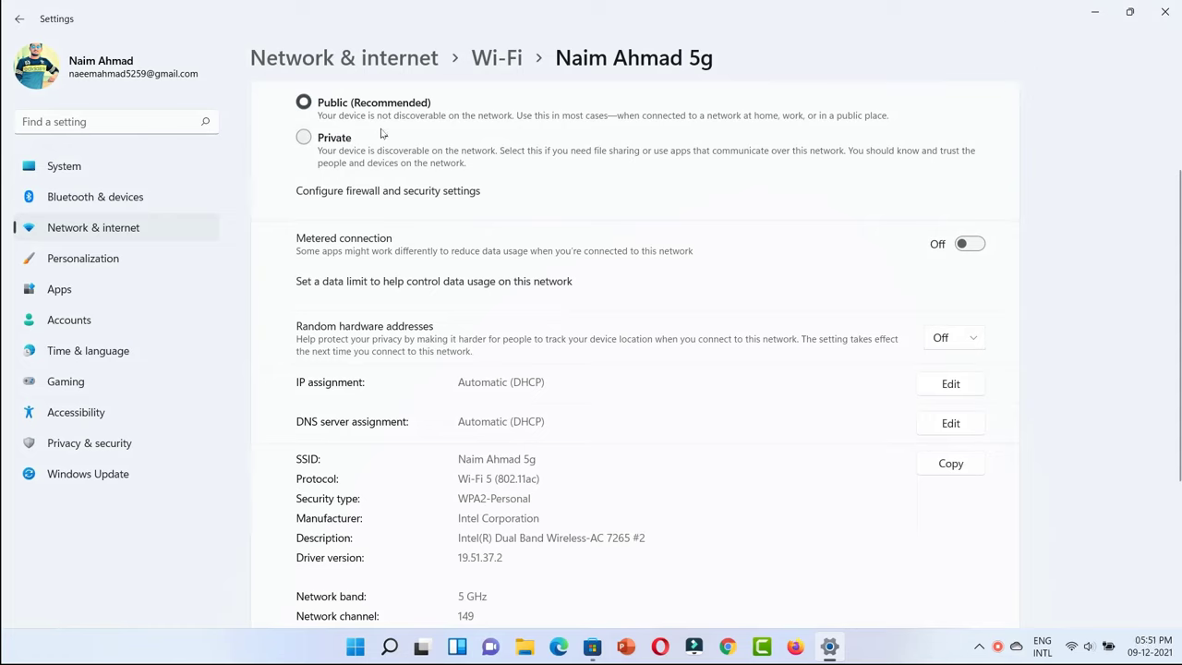
left_click(970, 245)
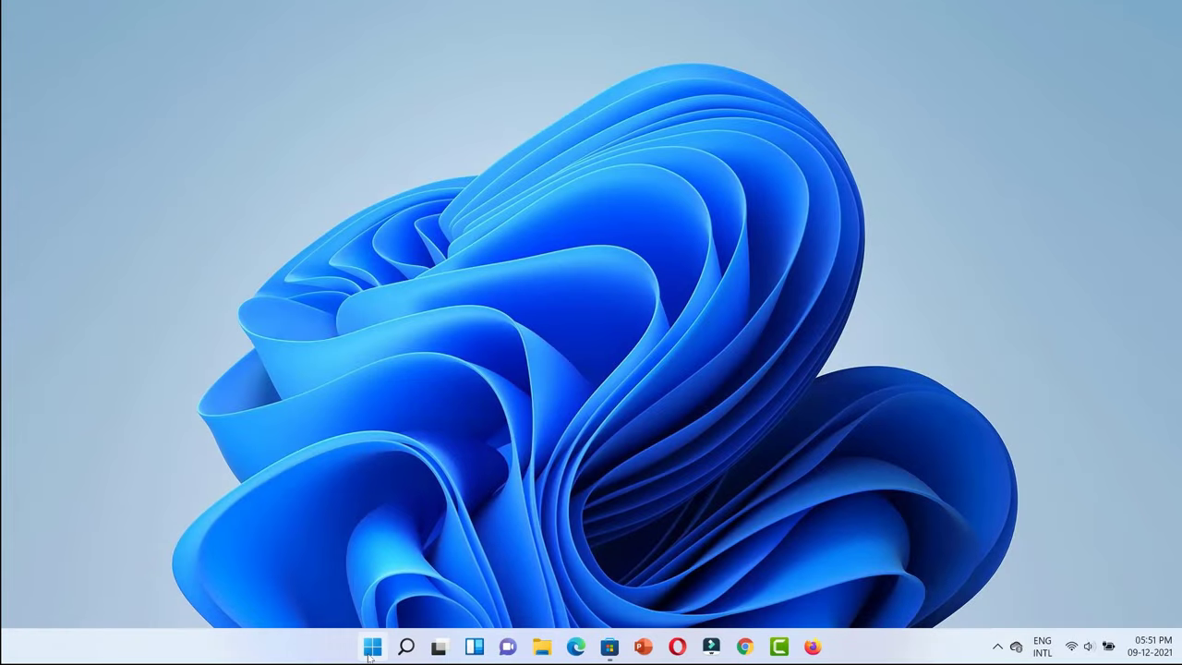
Look over the Privacy & security page in Settings and close the window.
left_click(372, 647)
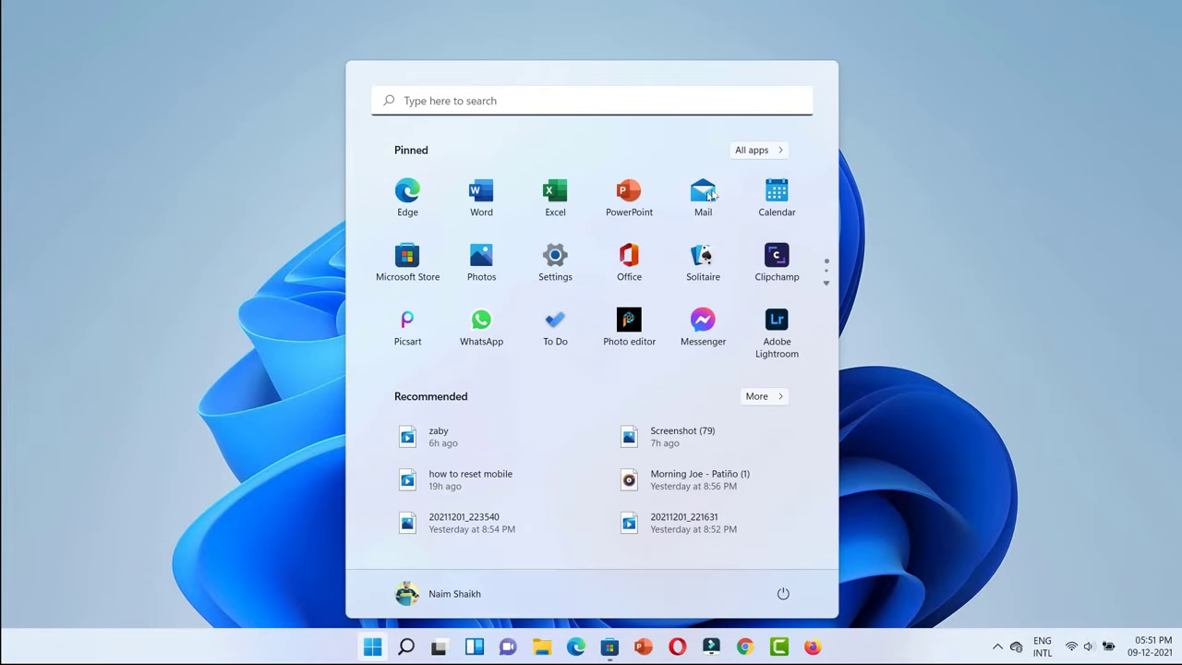
left_click(543, 273)
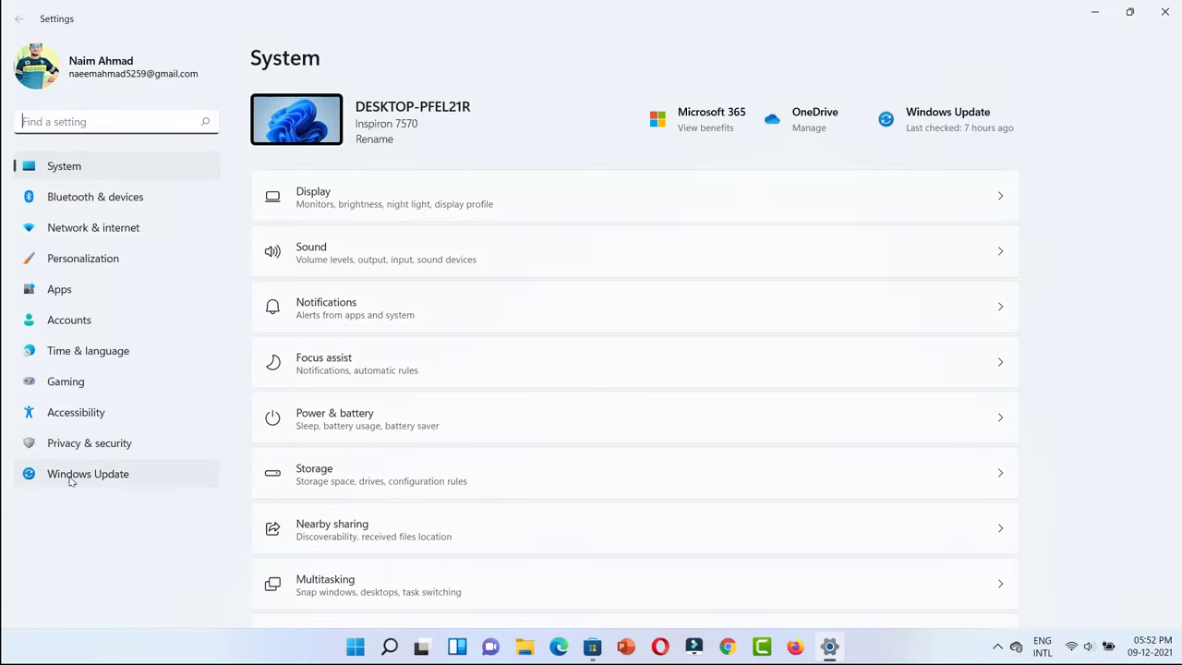
left_click(89, 442)
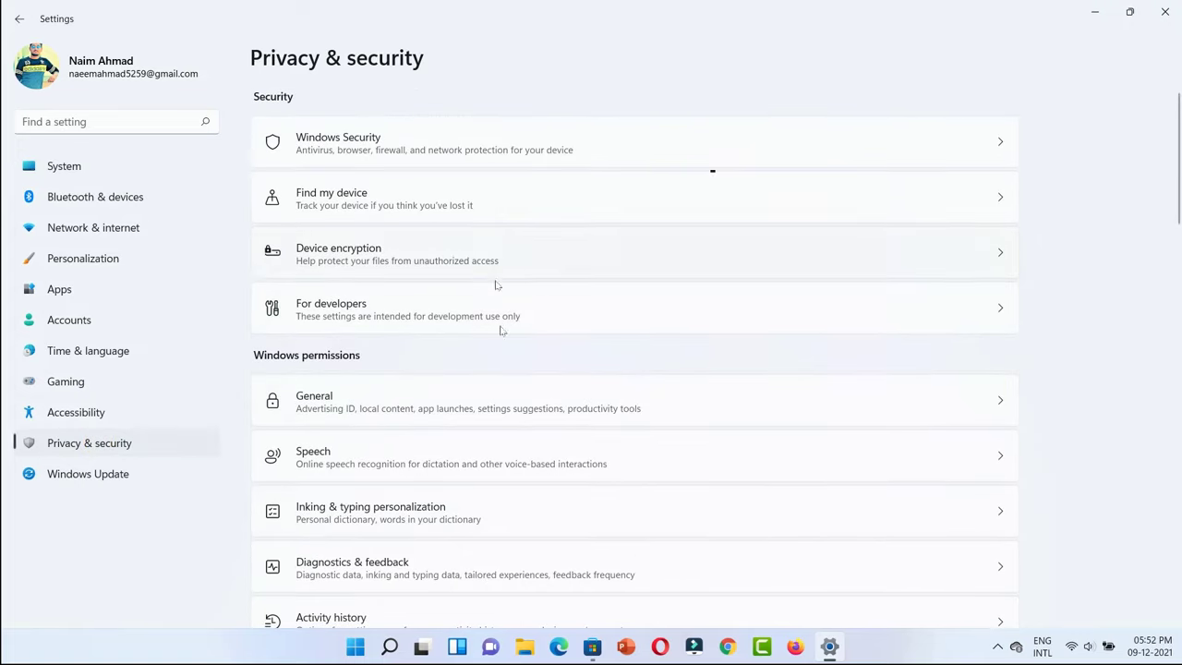
left_click_drag(1177, 153, 1165, 12)
left_click(1165, 11)
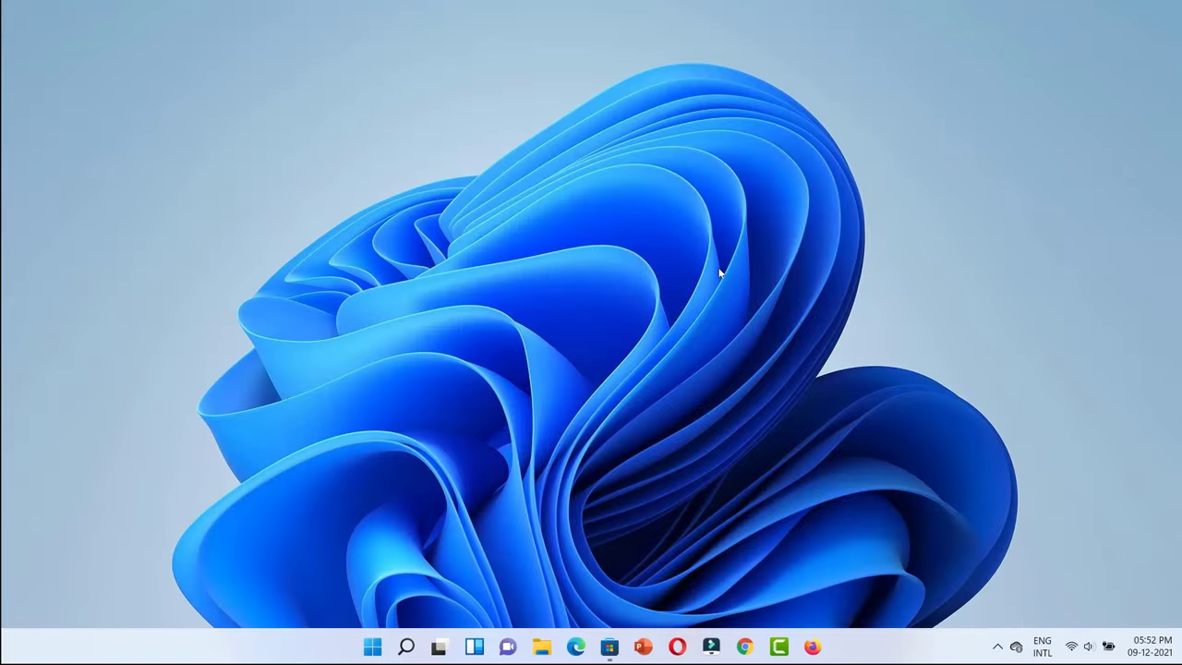
Search Windows for "app" and open the Apps & features settings.
left_click(406, 646)
type("app")
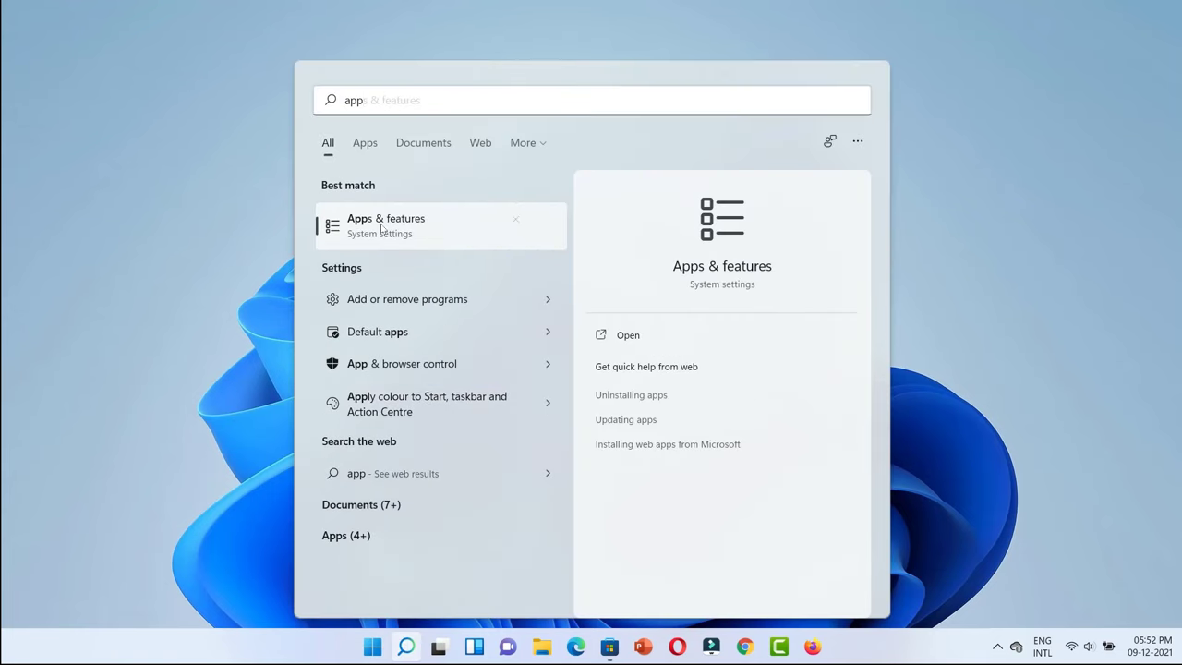
left_click(417, 227)
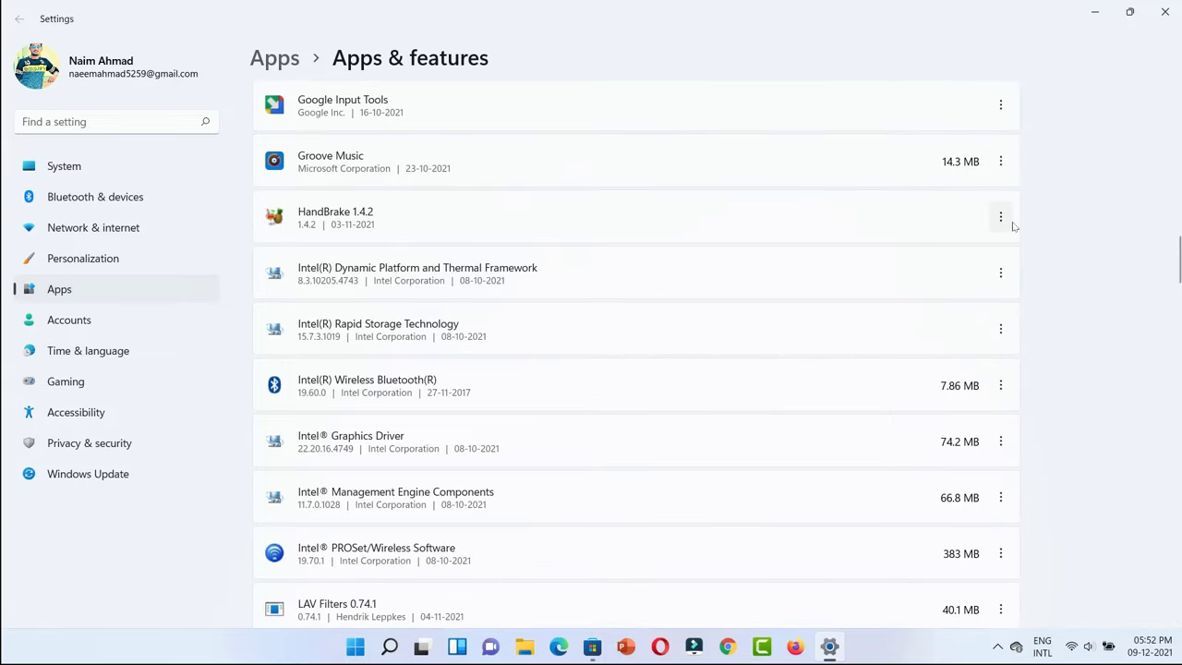
Set the Translator app's background permission to Never in its advanced options and return to the app list.
left_click(1008, 225)
scroll(649, 509, "down", 15)
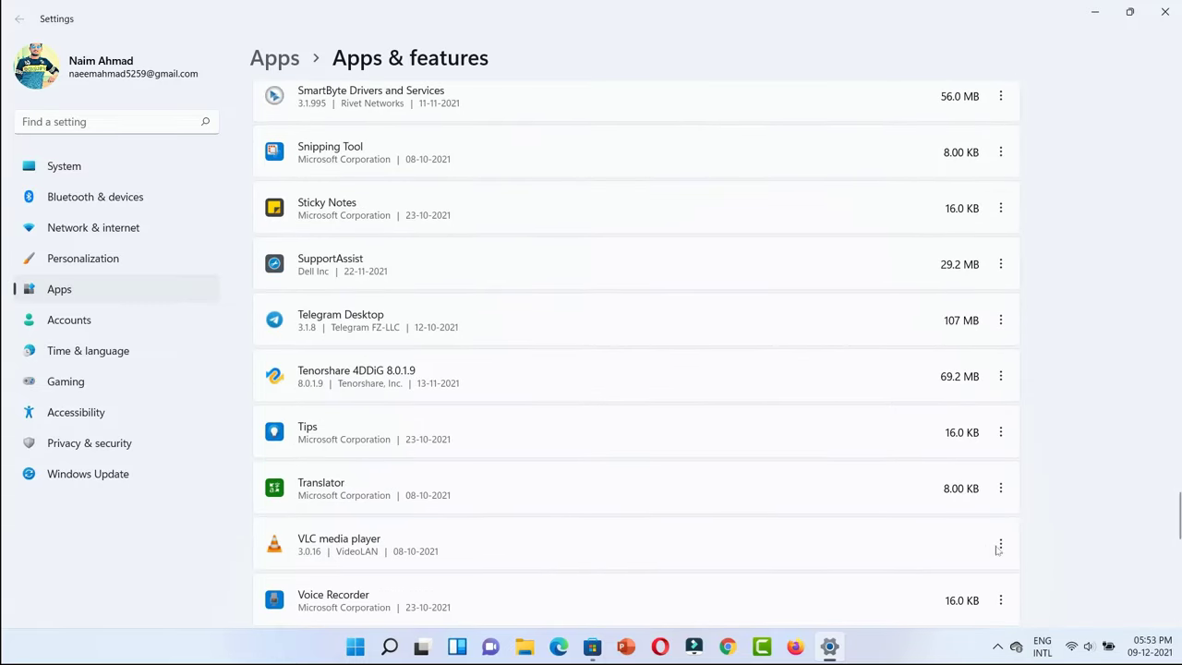
left_click(1001, 489)
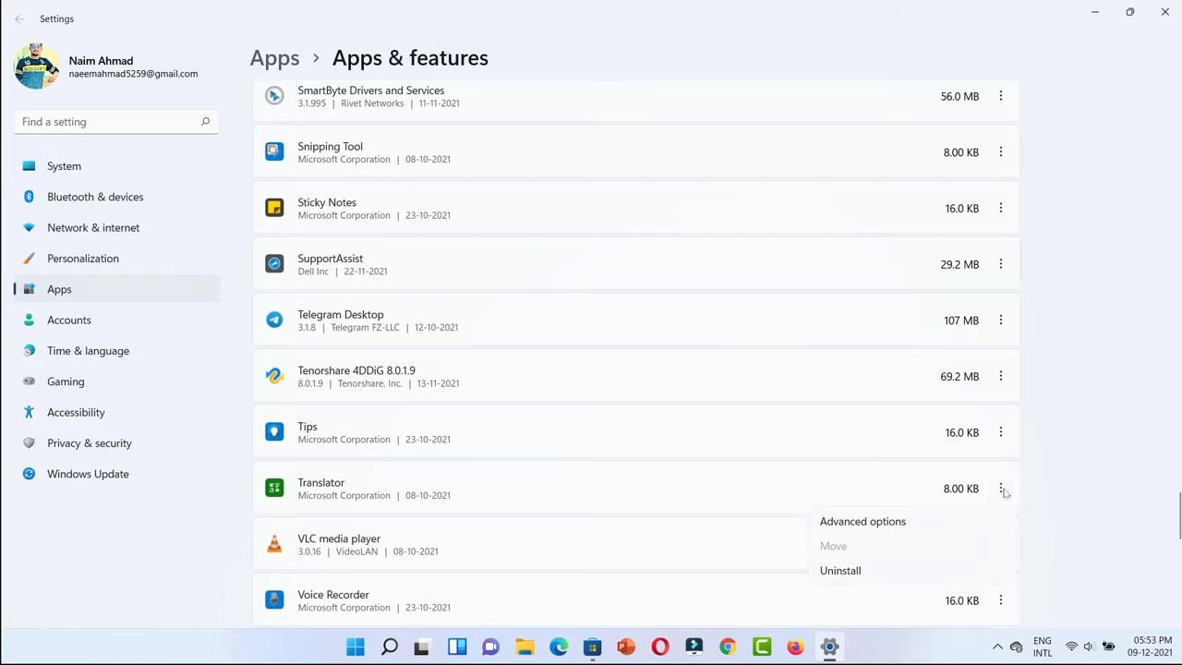
left_click(900, 522)
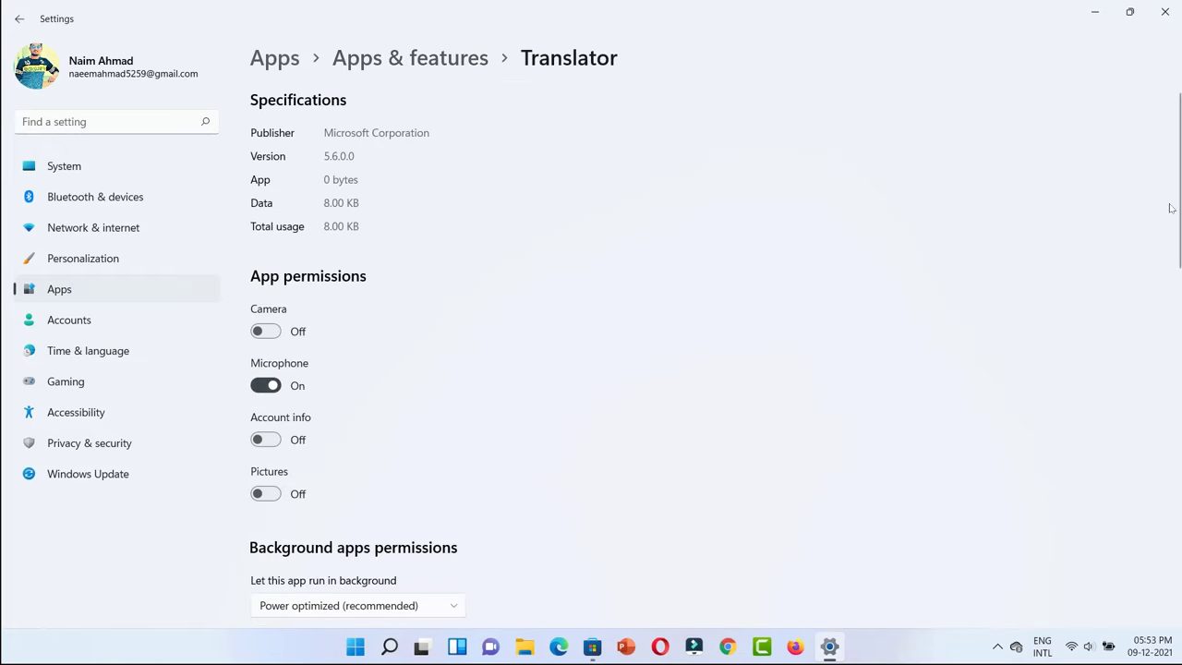
left_click_drag(1179, 231, 1179, 317)
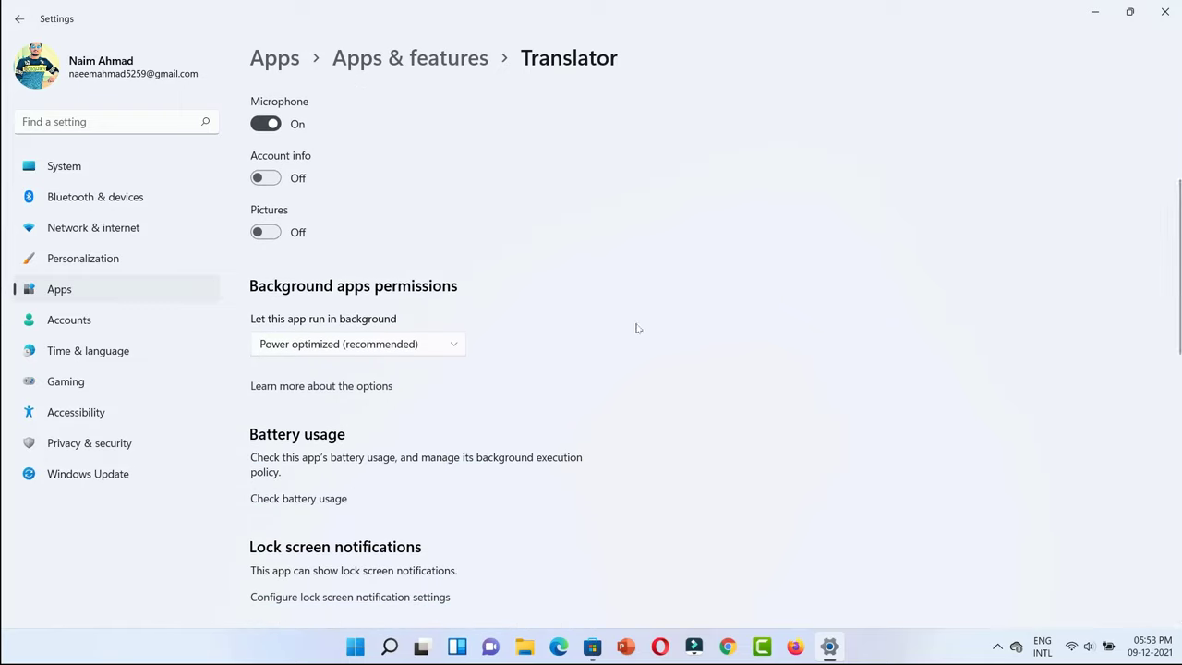
left_click(452, 345)
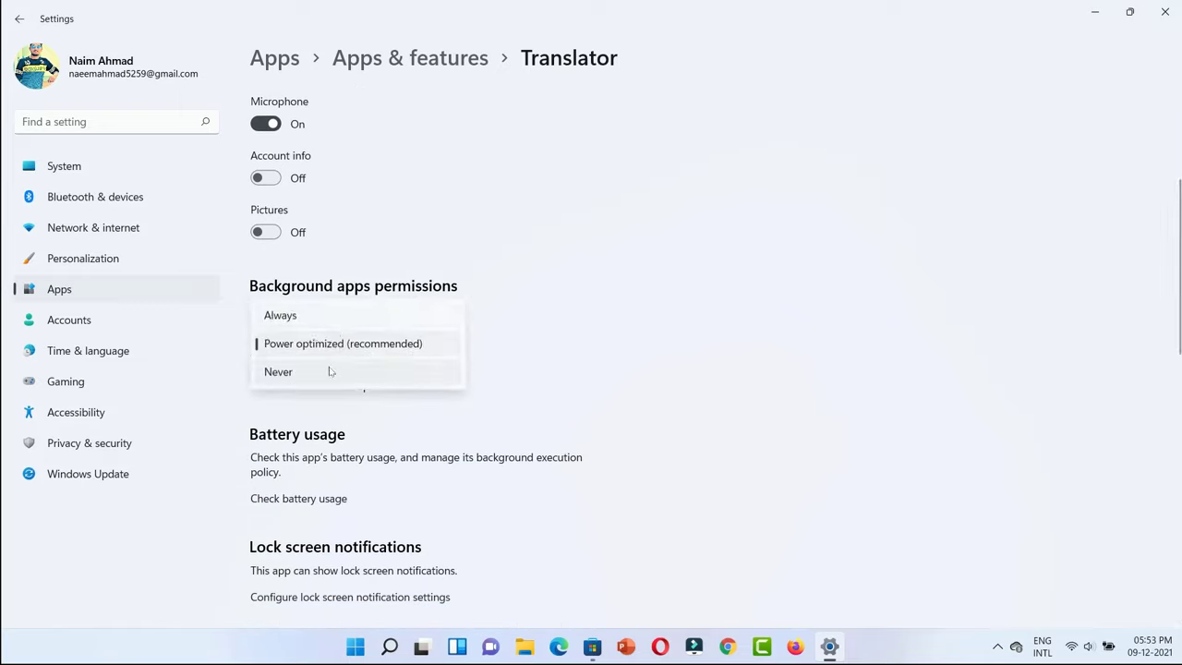
left_click(294, 372)
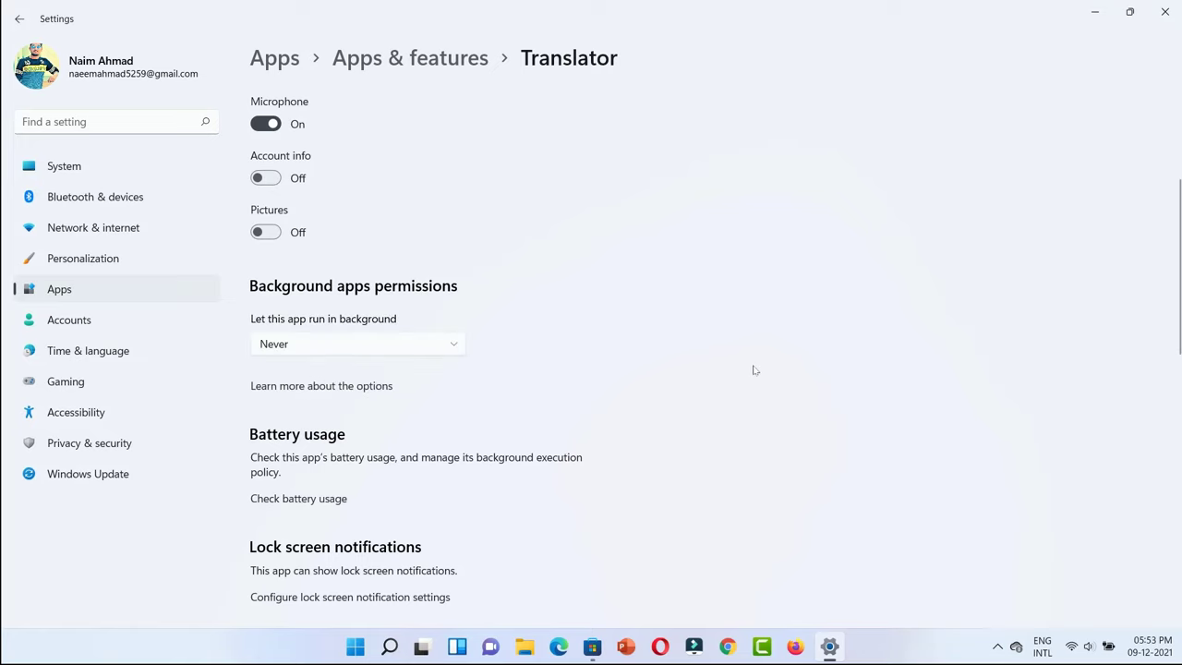
left_click_drag(1178, 323, 1179, 231)
left_click(19, 19)
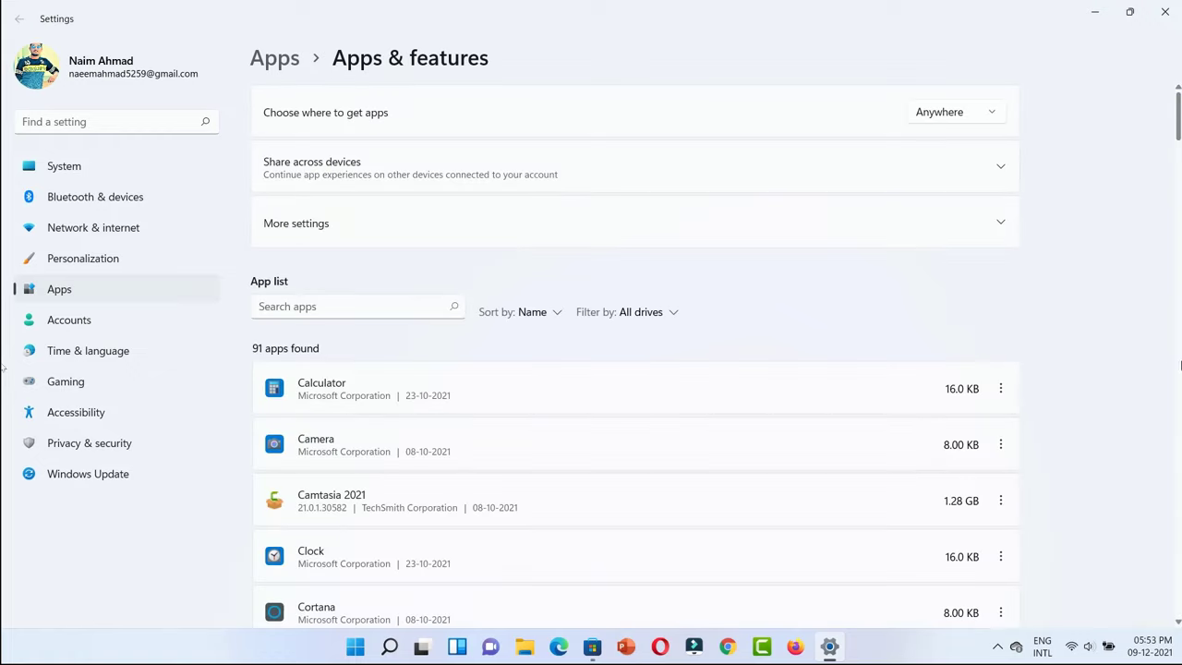
Set the Dropbox promotion app's background permission to Never in its advanced options and close Settings.
scroll(1178, 155, "down", 10)
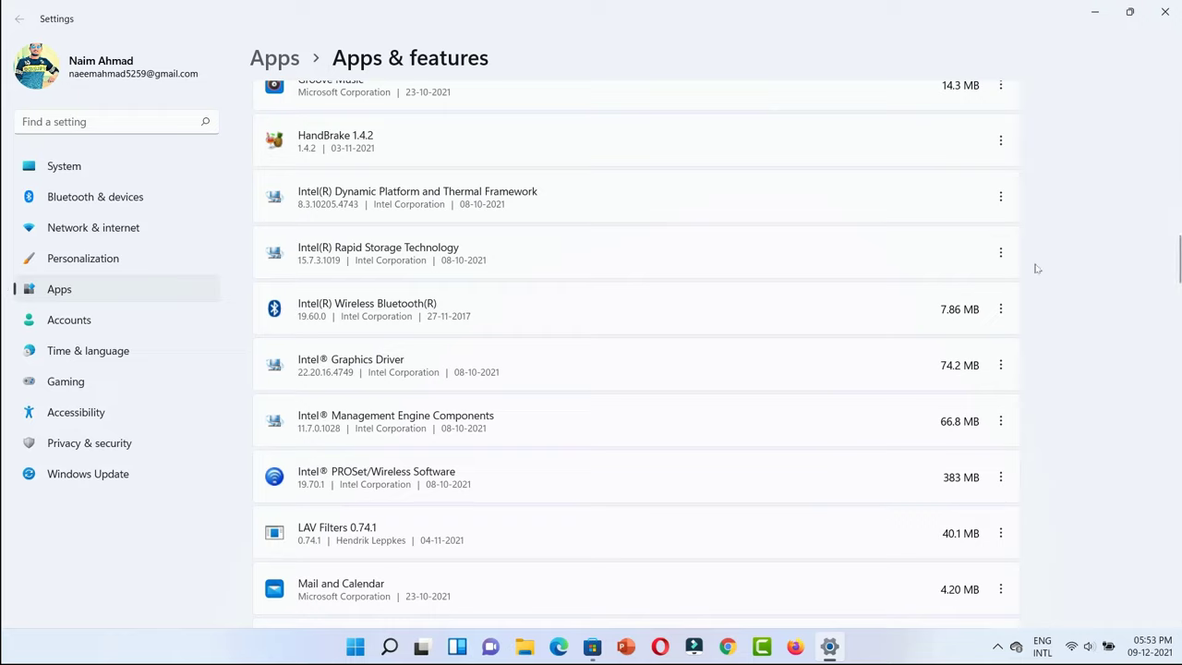
scroll(4, 227, "up", 5)
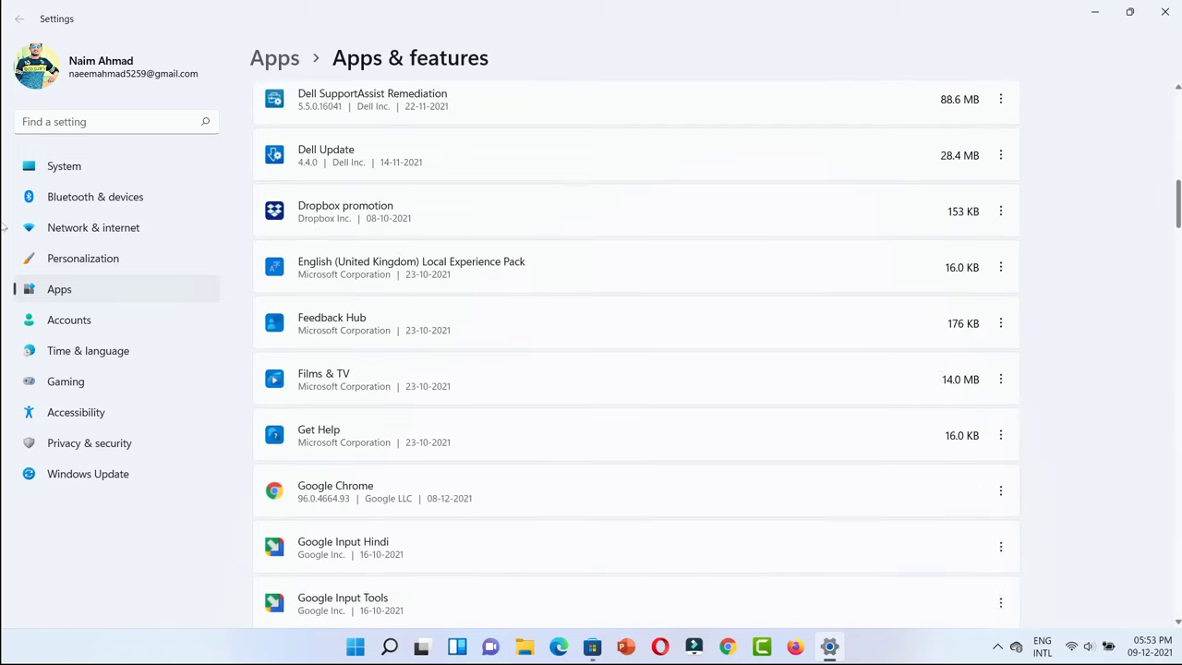
scroll(4, 227, "up", 1)
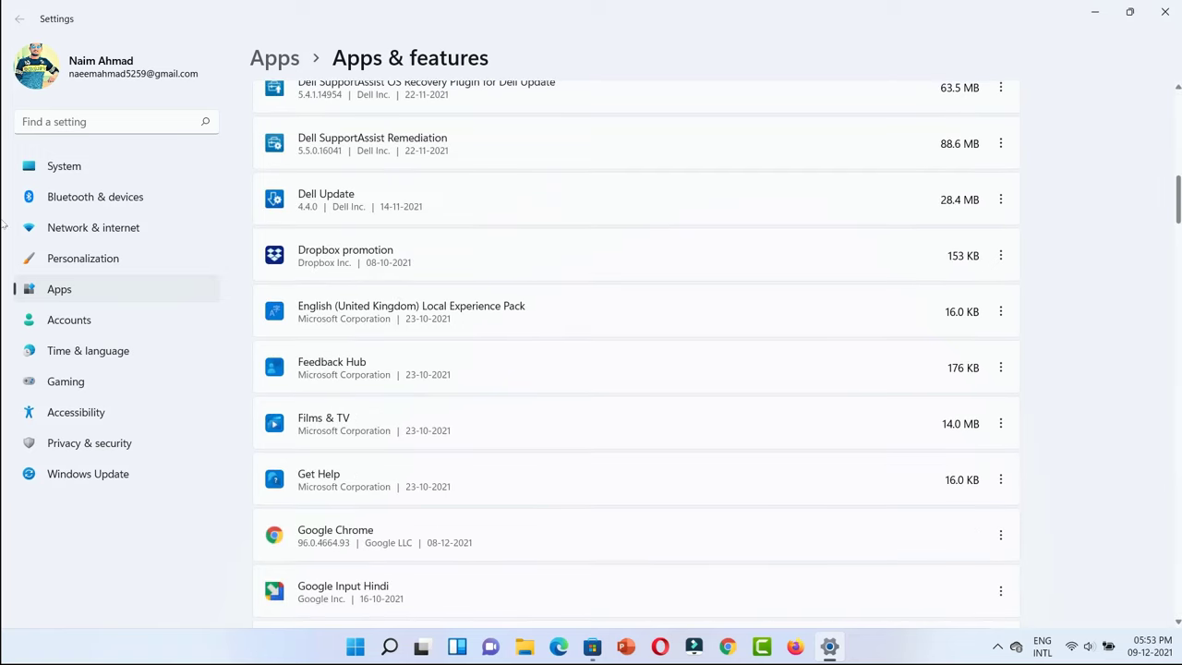
left_click(1000, 256)
left_click(901, 287)
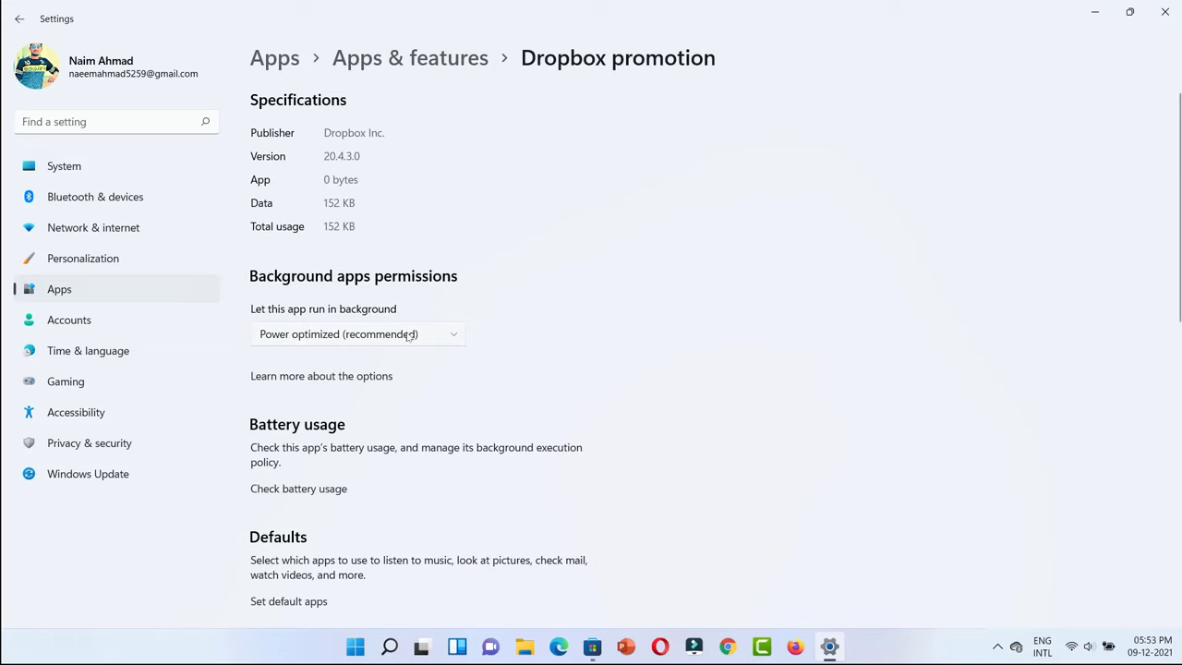
left_click(408, 336)
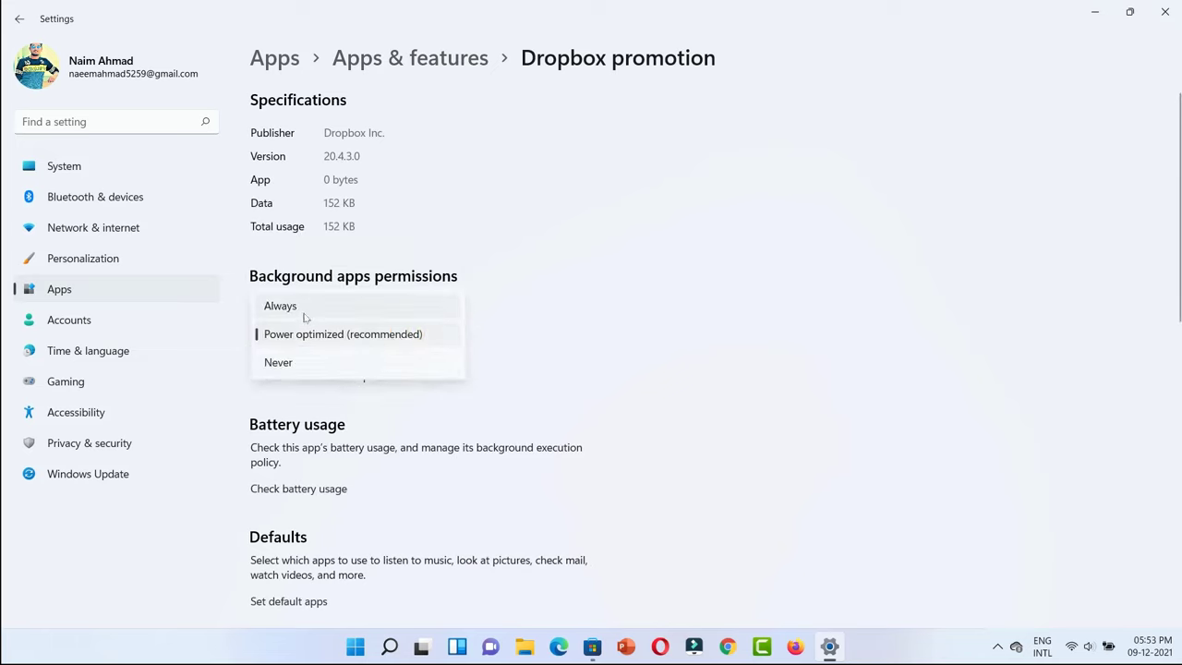
left_click(301, 357)
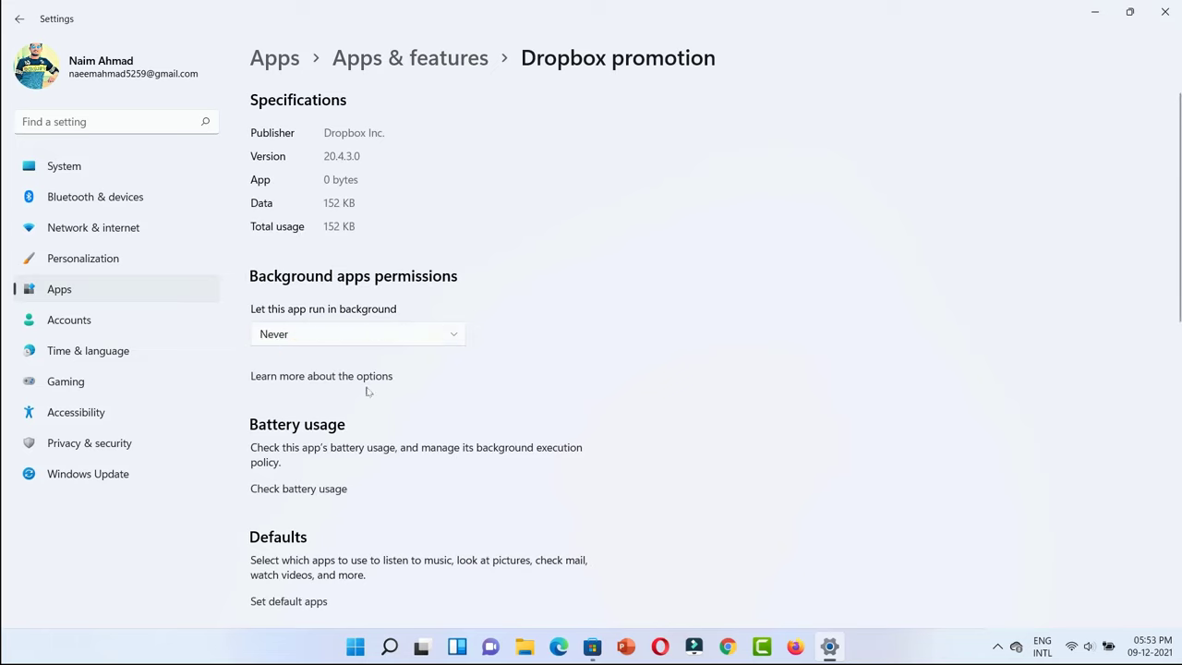
left_click(18, 18)
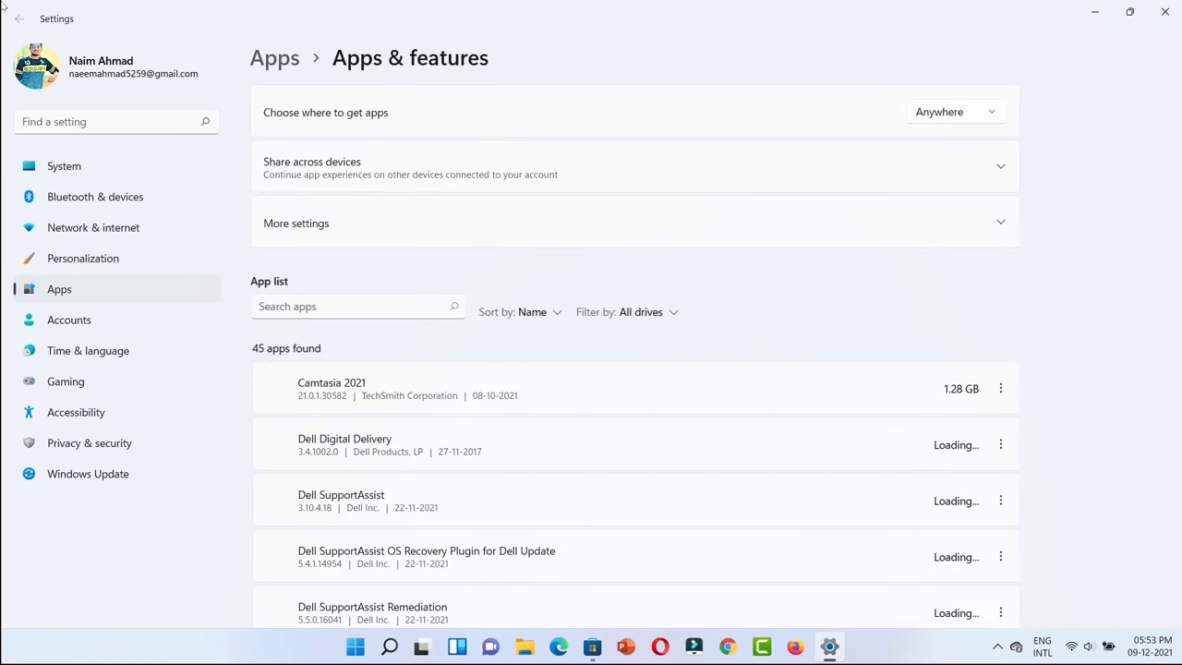
left_click(1164, 11)
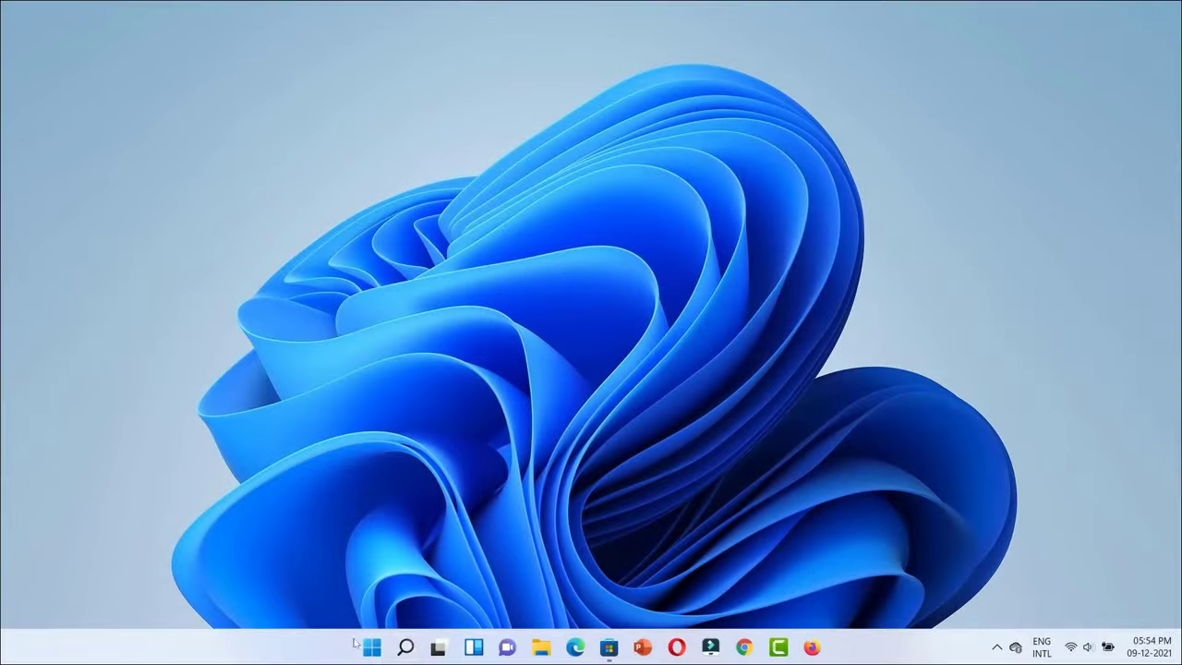
Search Windows for "ser" and open the Services app.
left_click(406, 648)
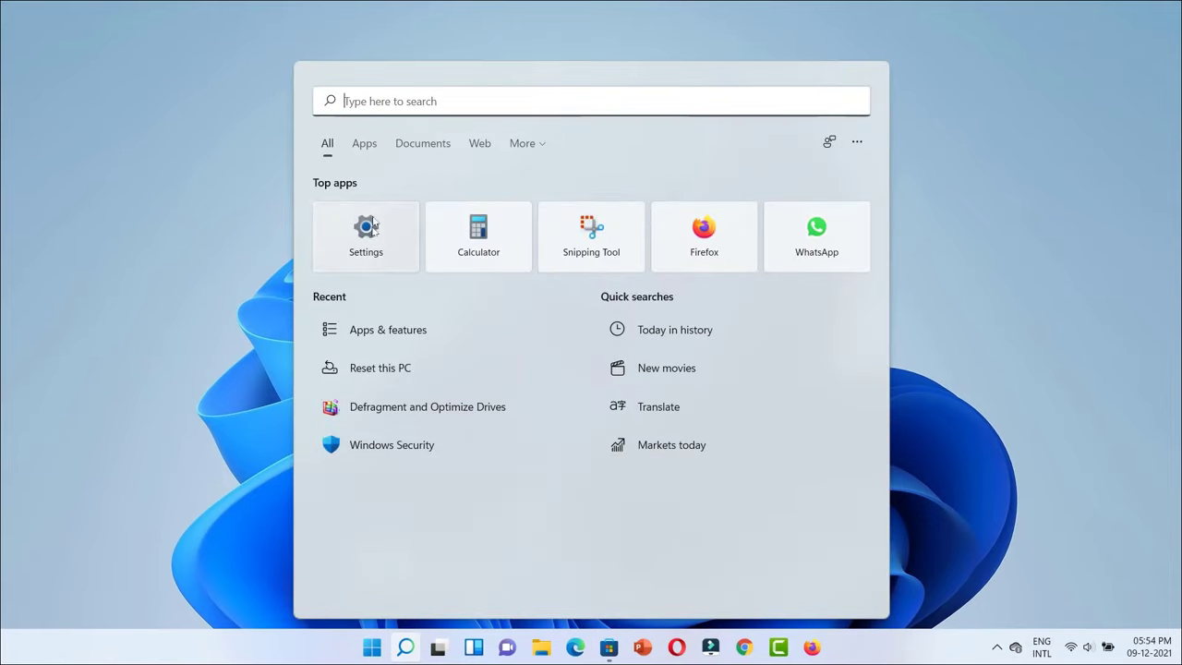
type("s")
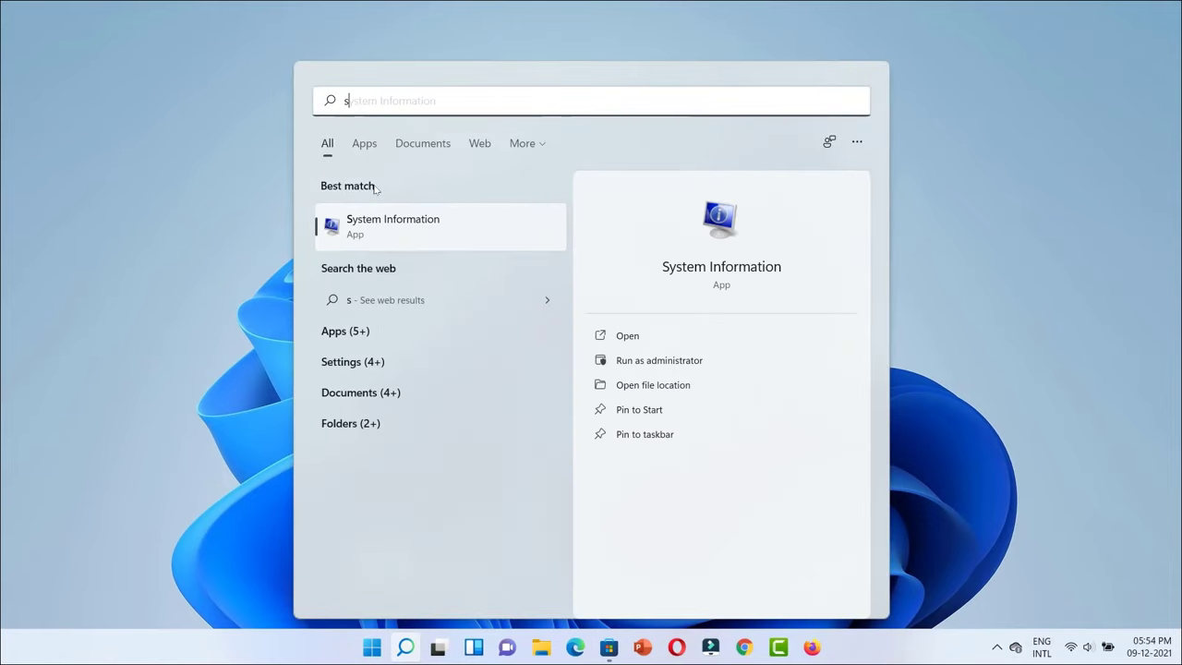
type("er")
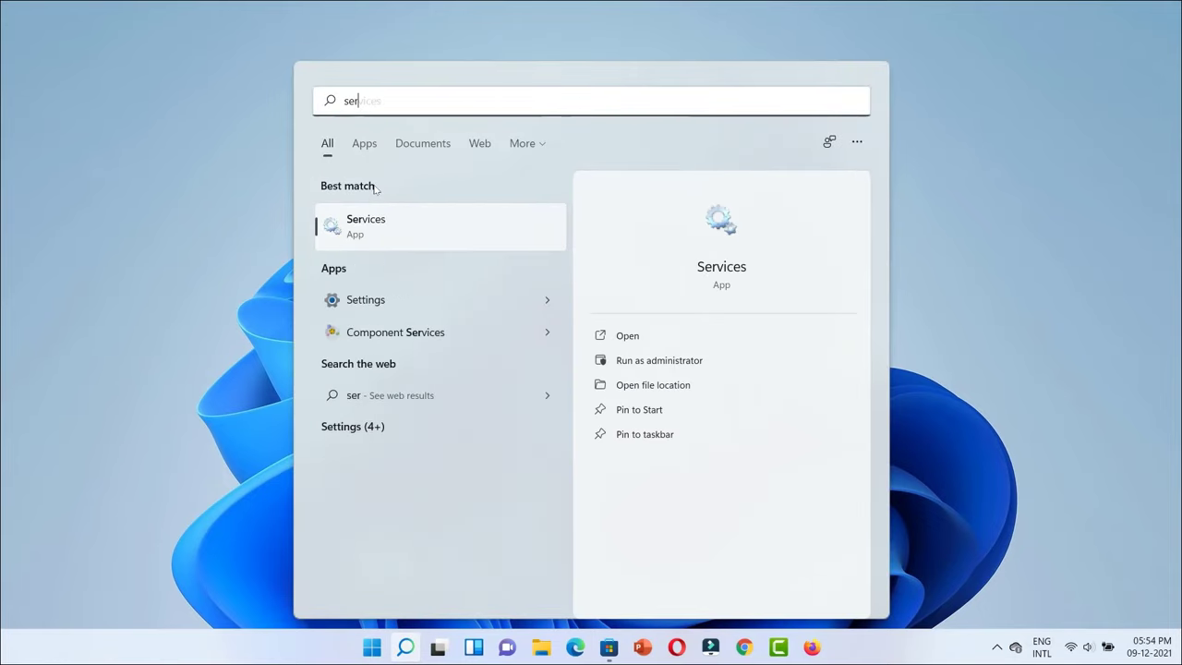
left_click(409, 229)
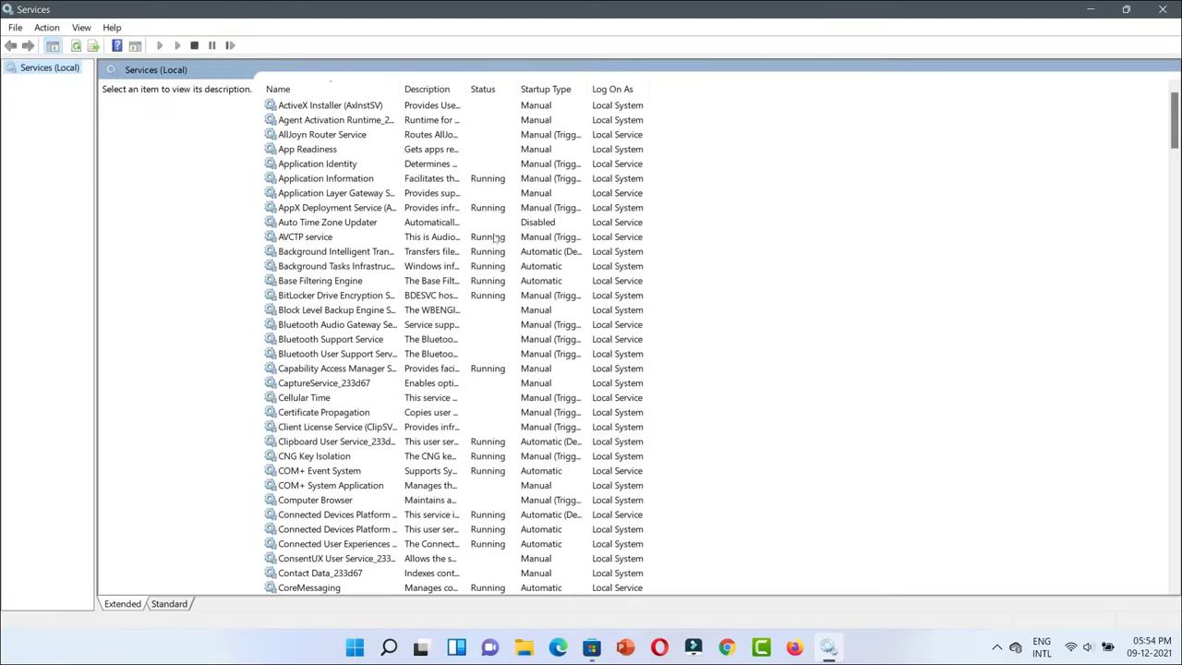
Locate the Windows Update service in the services list and open its properties.
left_click(358, 194)
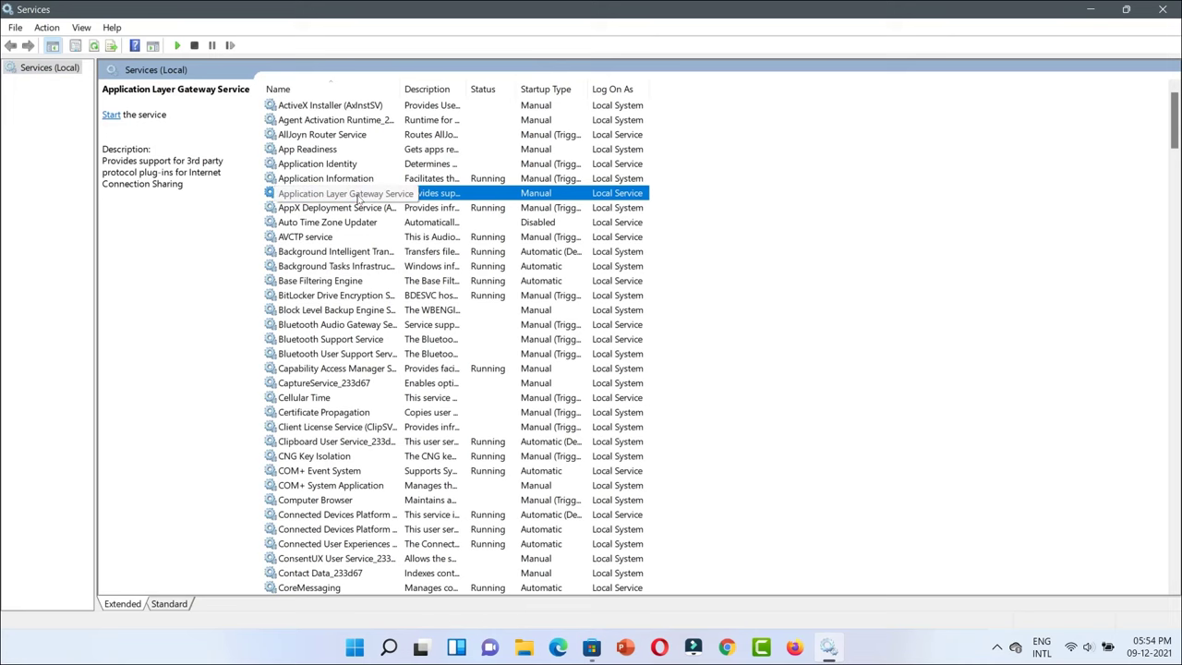
key("w")
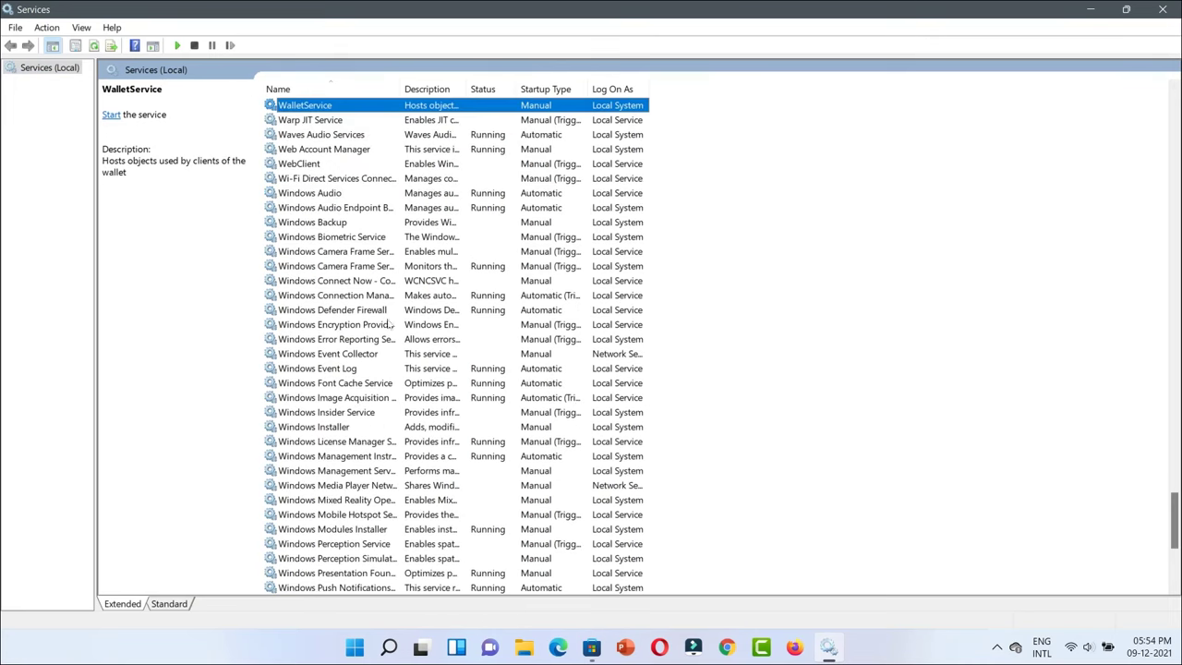
key("w")
key("e")
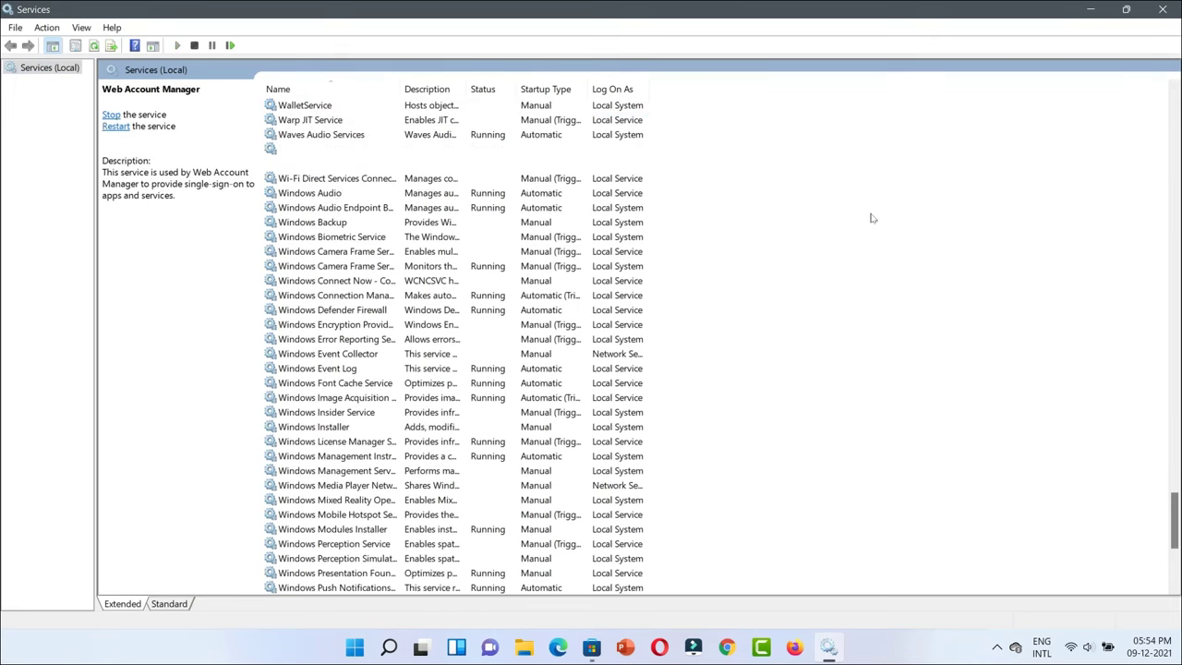
key("Down")
key("Down")
key("Down")
key("Down")
key("Down")
key("Down")
key("Down")
key("Down")
key("Down")
key("Down")
key("Down")
key("Down")
key("Down")
key("Down")
key("Down")
key("Down")
key("Down")
key("Down")
key("Down")
key("Down")
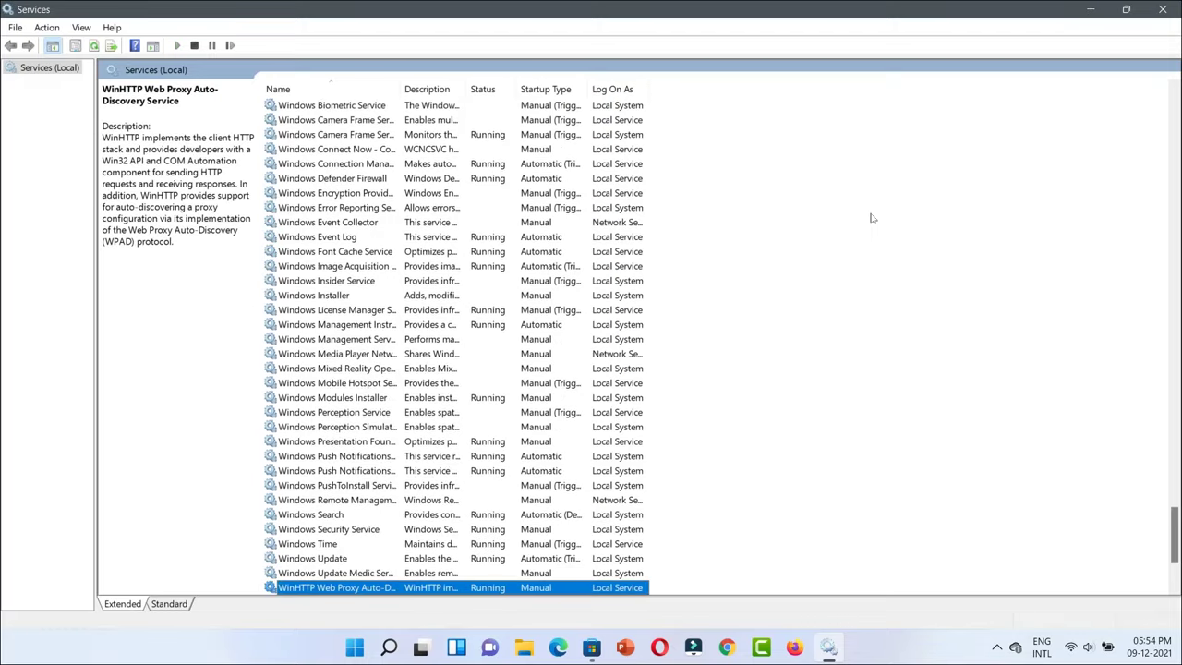
key("Up")
key("Up")
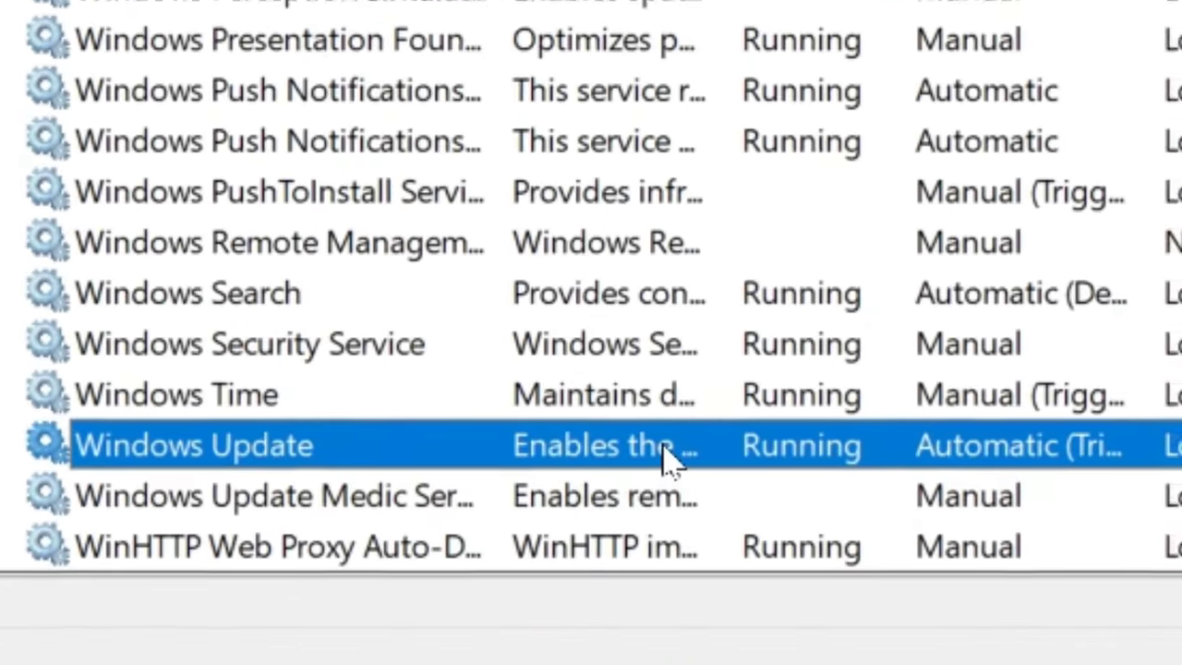
double_click(670, 459)
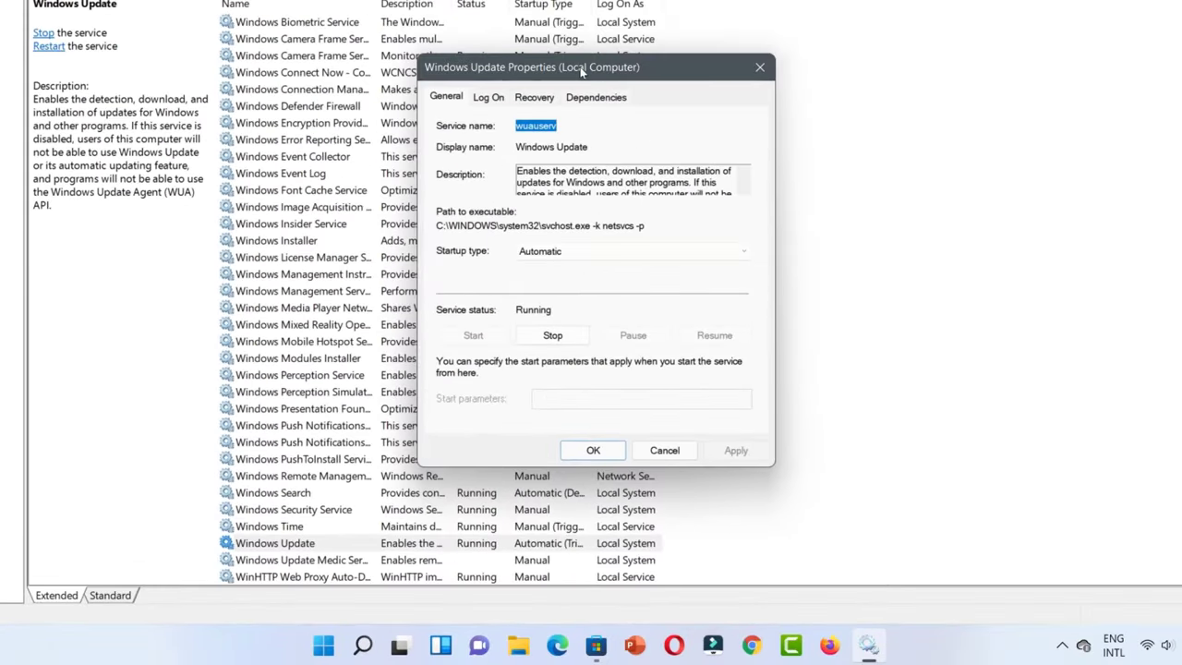
Set the Windows Update service's startup type to Disabled, stop the service, and apply the changes.
left_click_drag(582, 72, 503, 59)
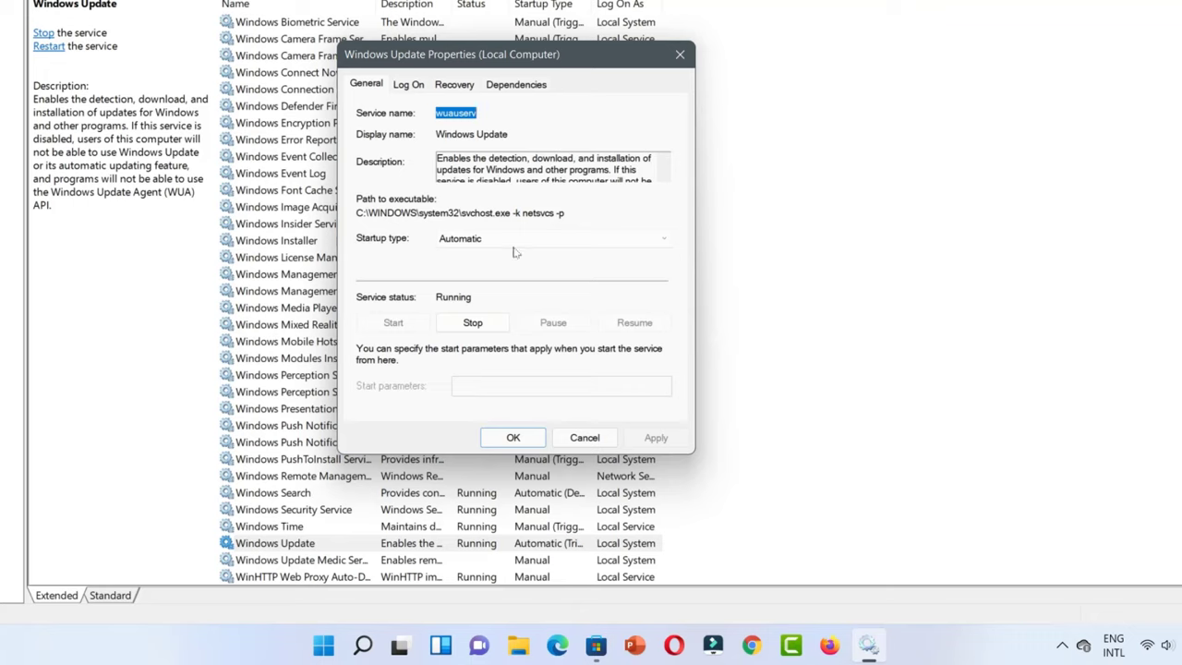
left_click(588, 246)
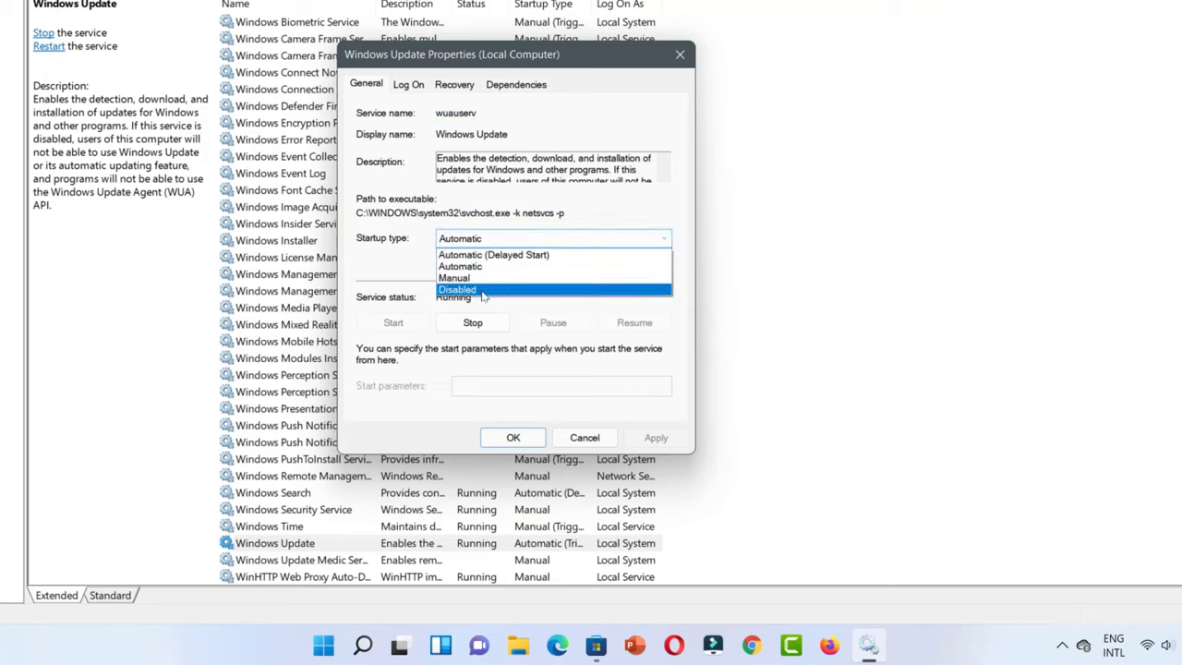
left_click(469, 292)
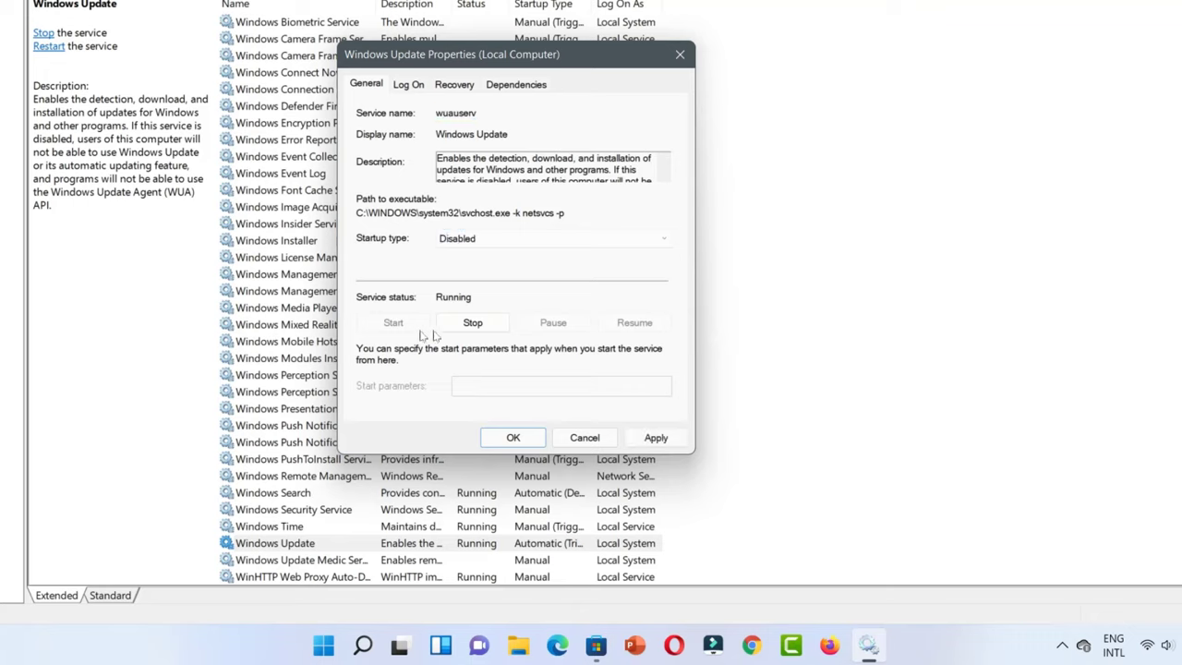
left_click(477, 329)
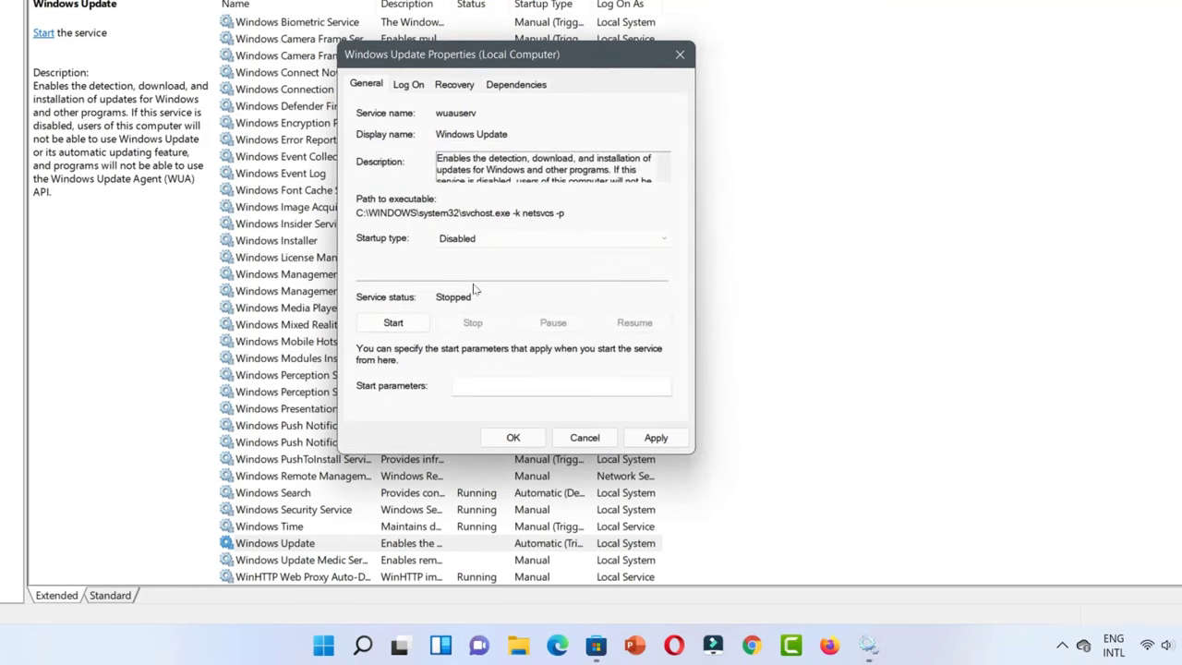
left_click(655, 438)
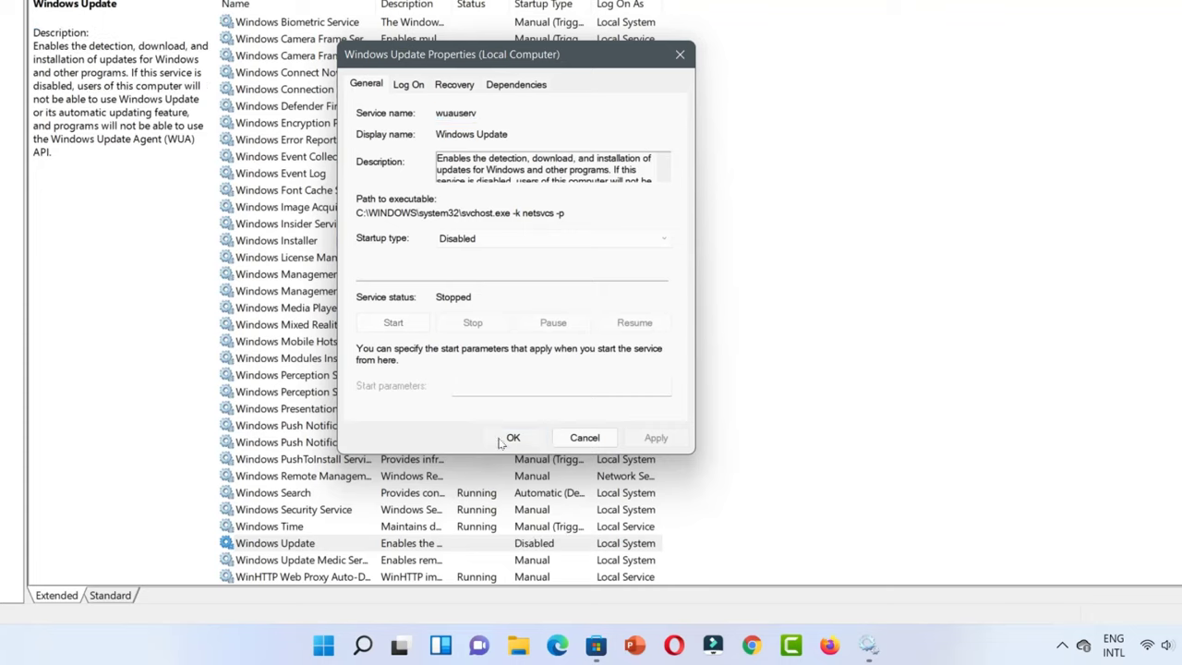
left_click(514, 437)
Refresh the services list and close the Services window.
left_click(42, 20)
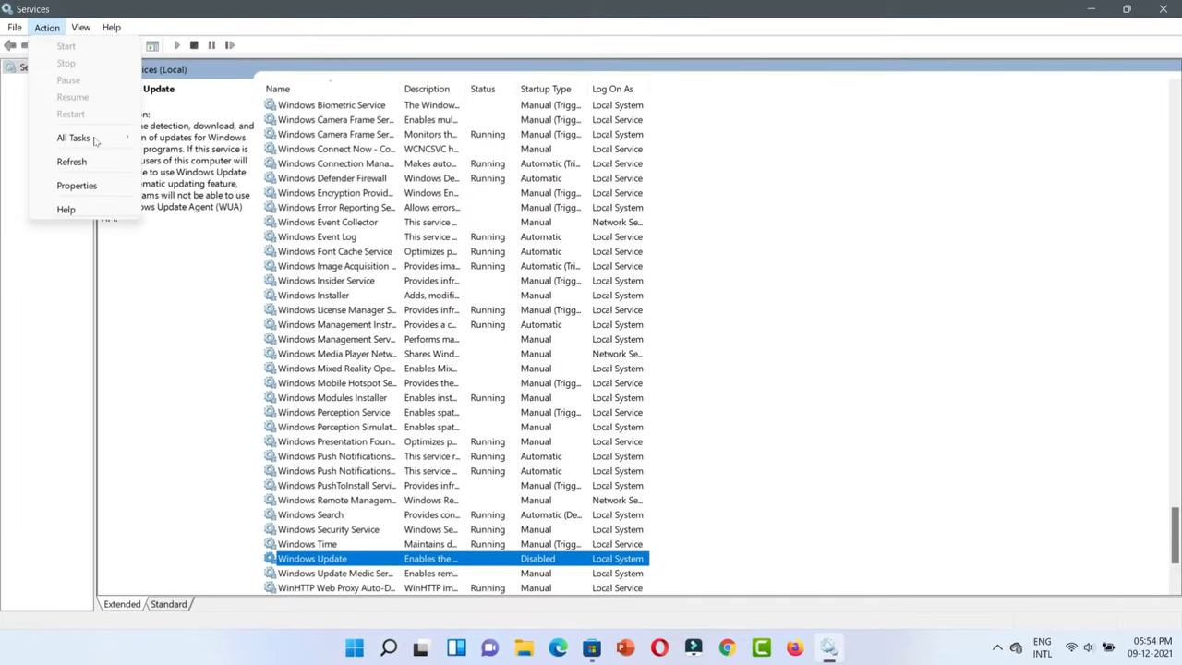
left_click(83, 162)
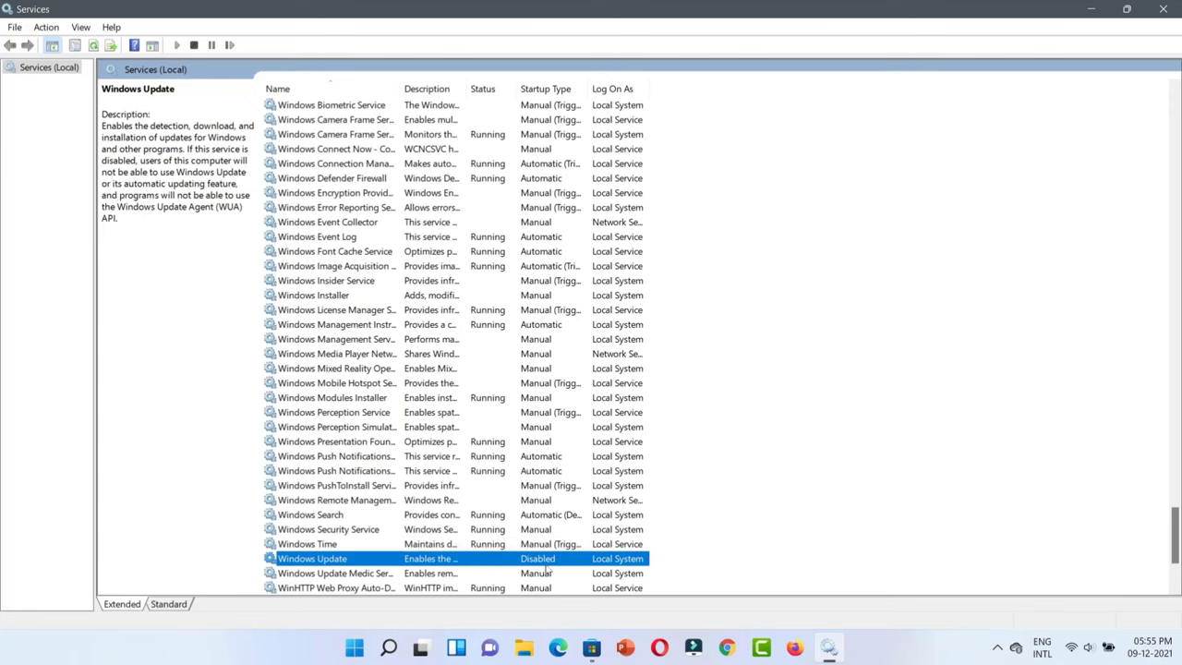
key("alt+F4")
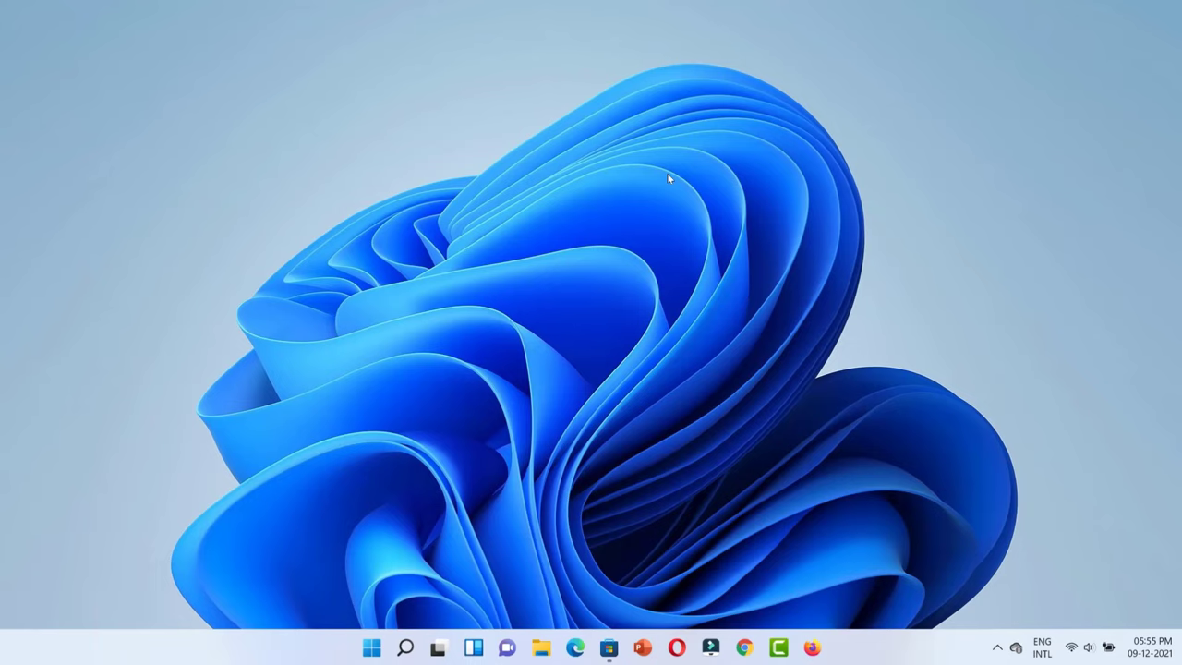
Open the Windows Update page in Settings and pause updates for 1 week.
left_click(372, 647)
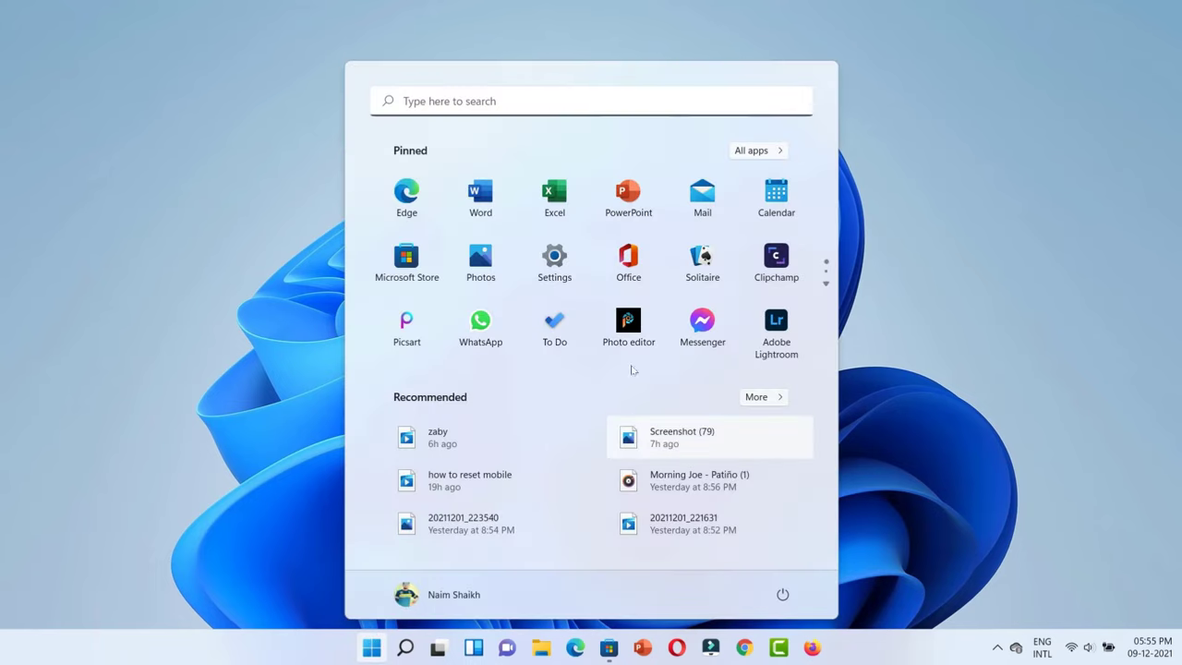
left_click(554, 260)
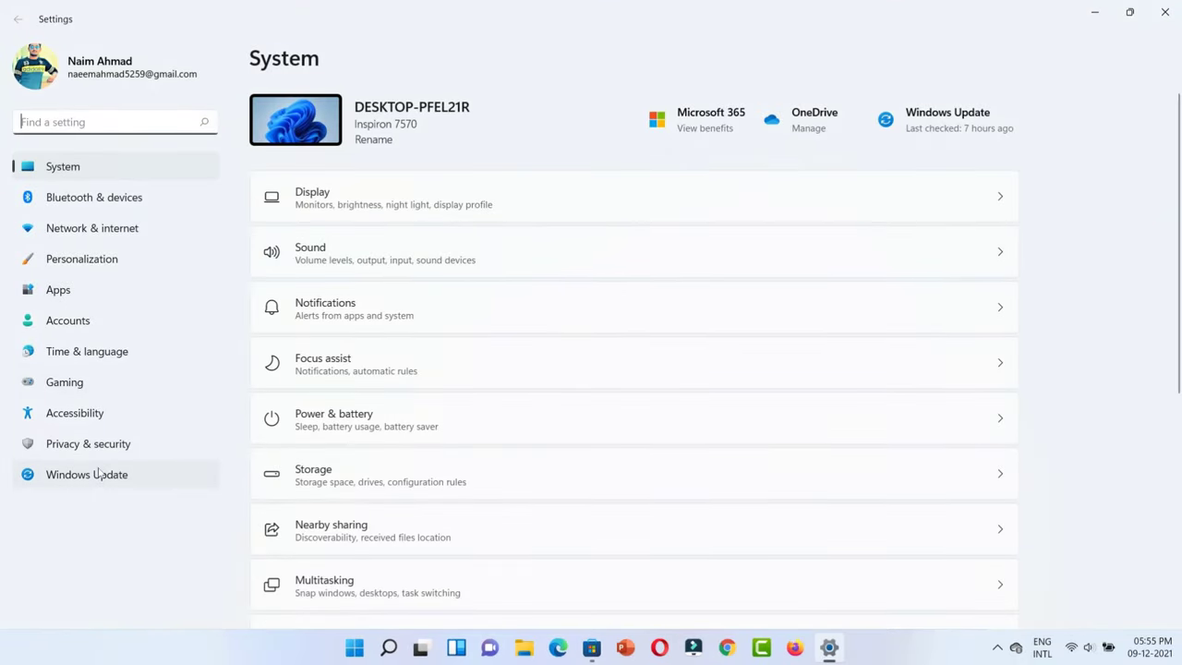
left_click(83, 480)
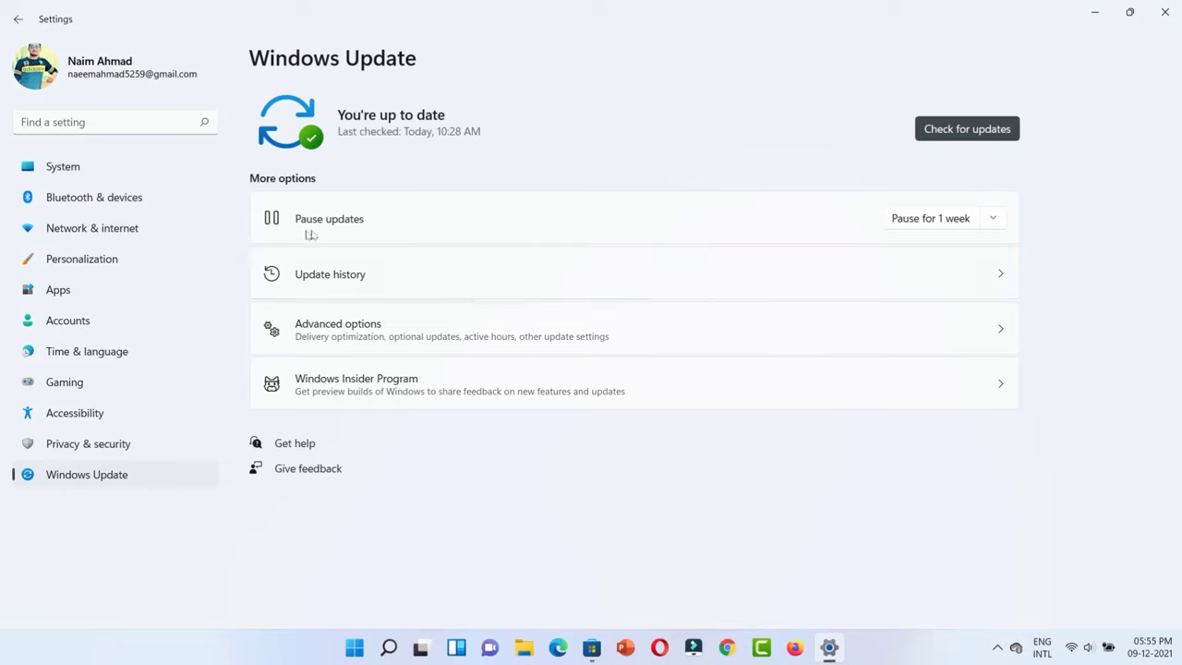
left_click(277, 226)
left_click(913, 219)
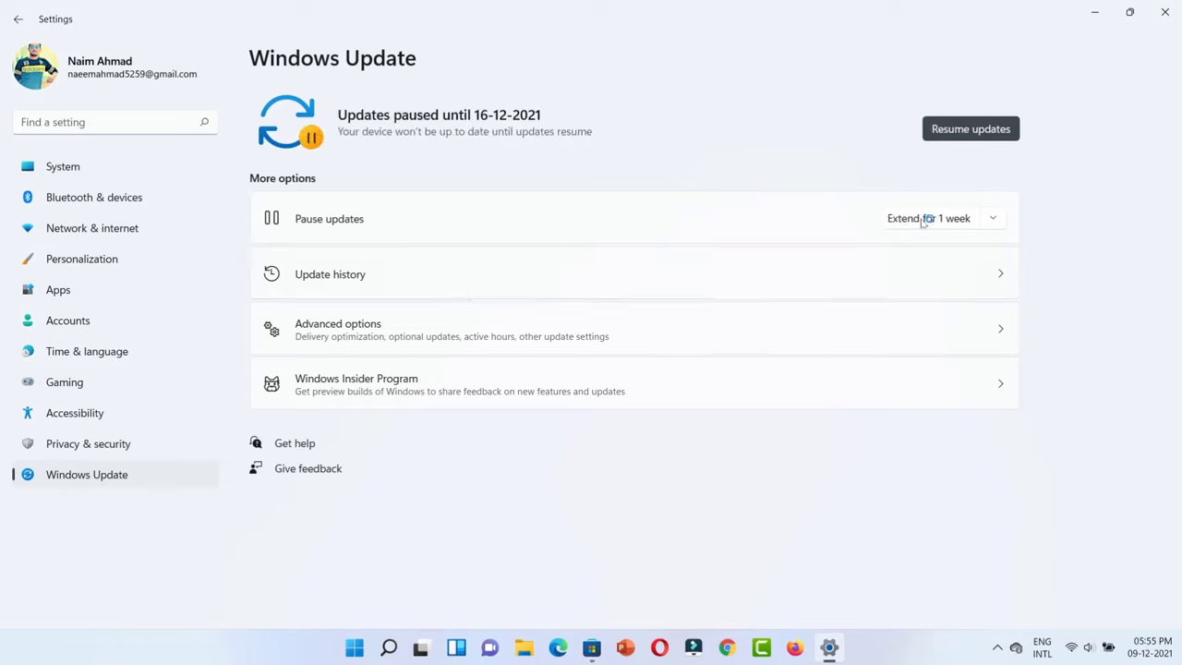
Open the advanced options of Windows Update and turn off Get me up to date.
left_click(575, 349)
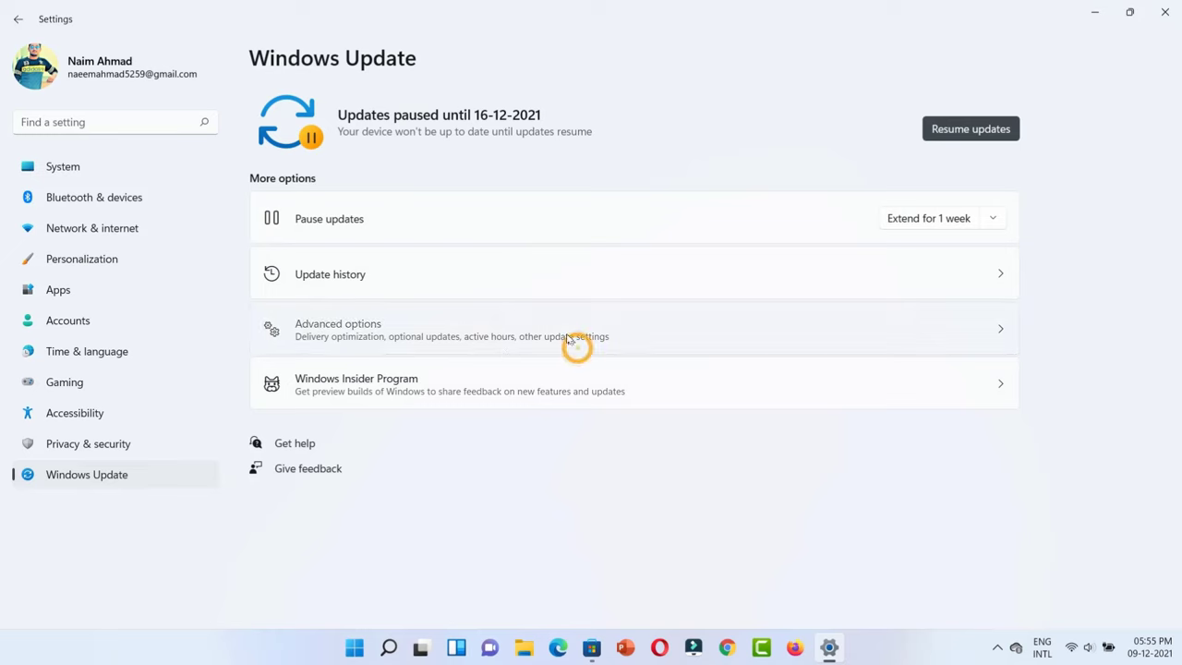
left_click(991, 173)
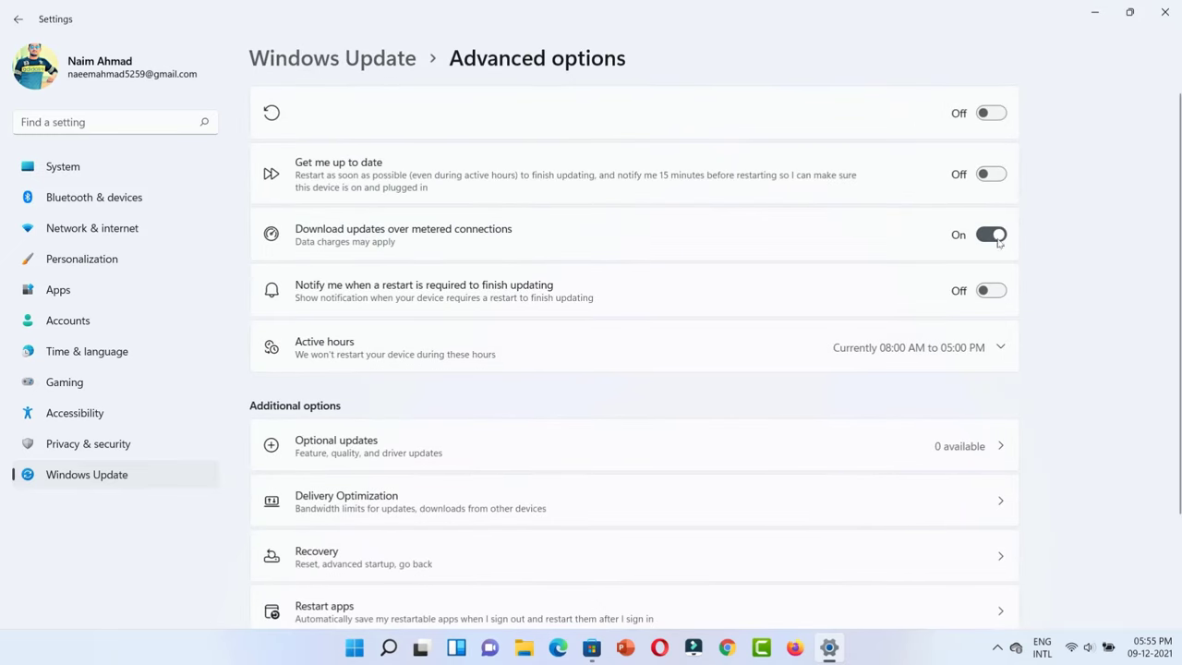